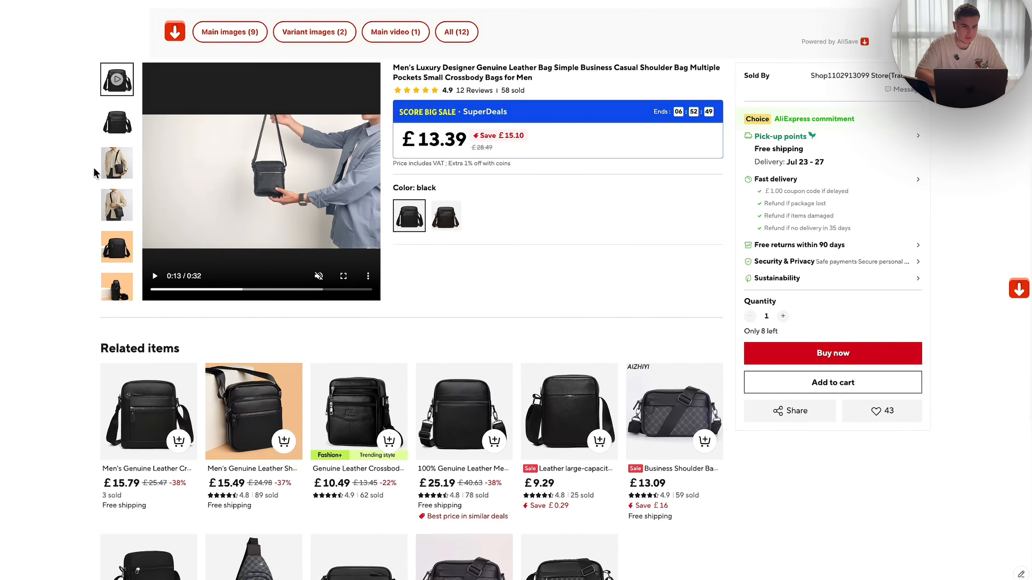
View the leather bag's product photos on AliExpress and switch to the Shenzhen Trading Co. chat on suppliermafia.com
click(113, 165)
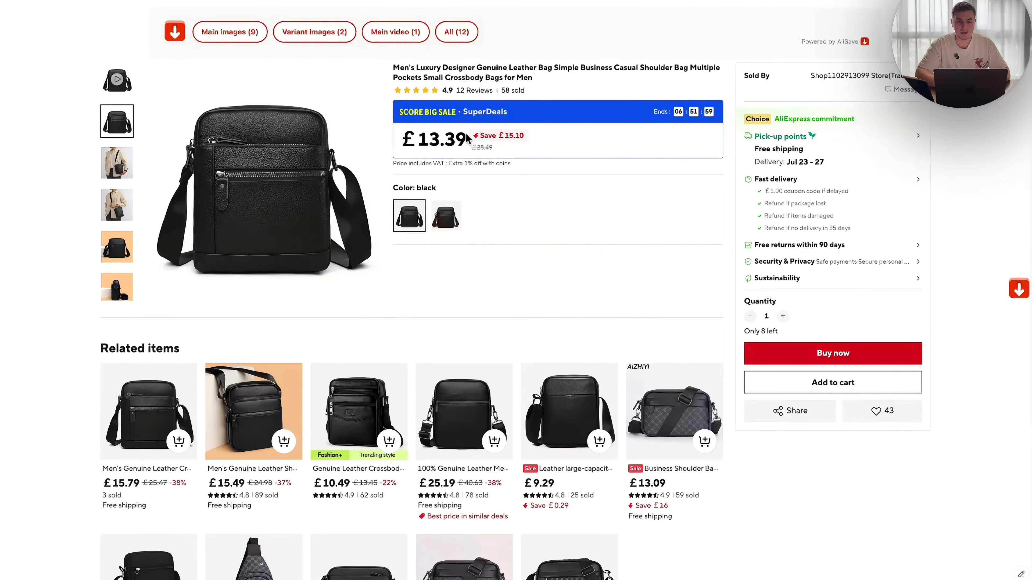
mouse_move(471, 1)
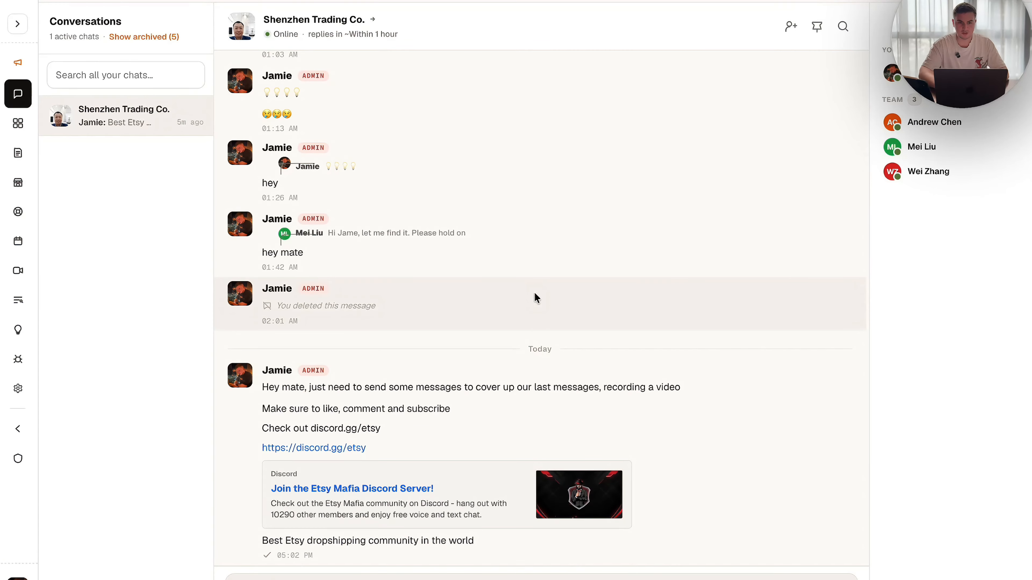
mouse_move(484, 1)
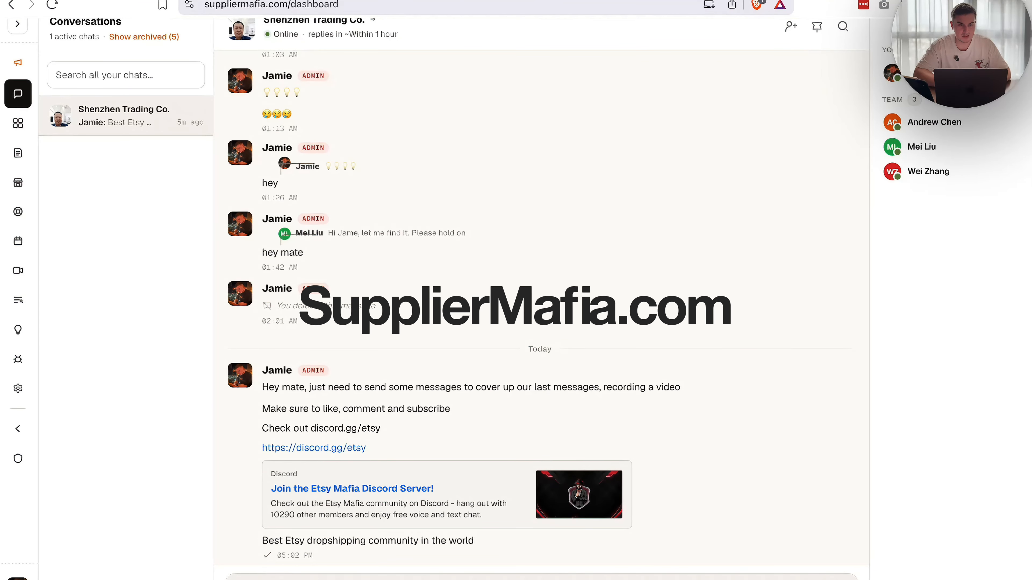
click(298, 5)
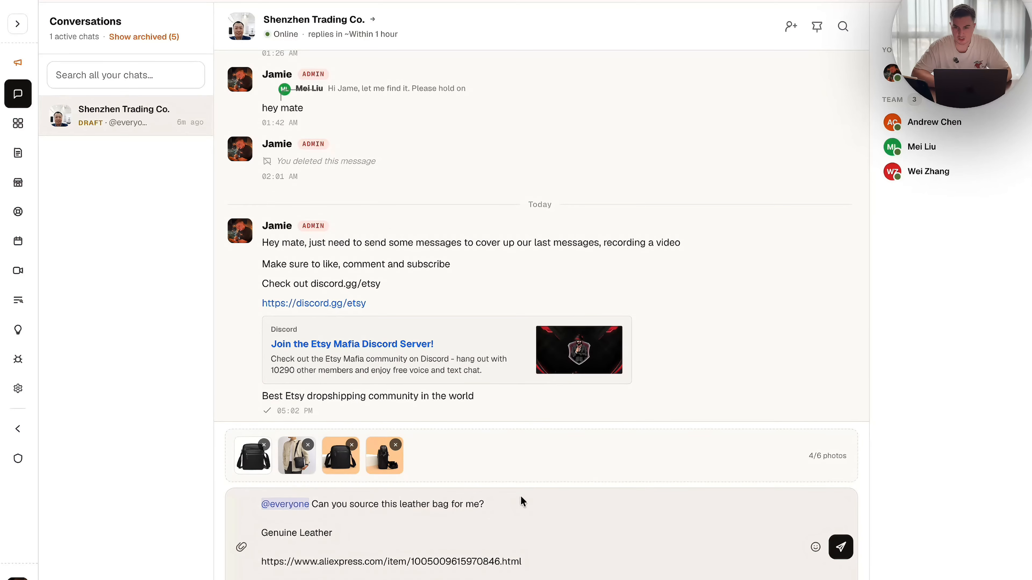
Review the drafted sourcing request with its Genuine Leather note, AliExpress link and four bag photos, and send it to the supplier
click(341, 525)
drag(312, 504, 489, 506)
drag(262, 538, 343, 537)
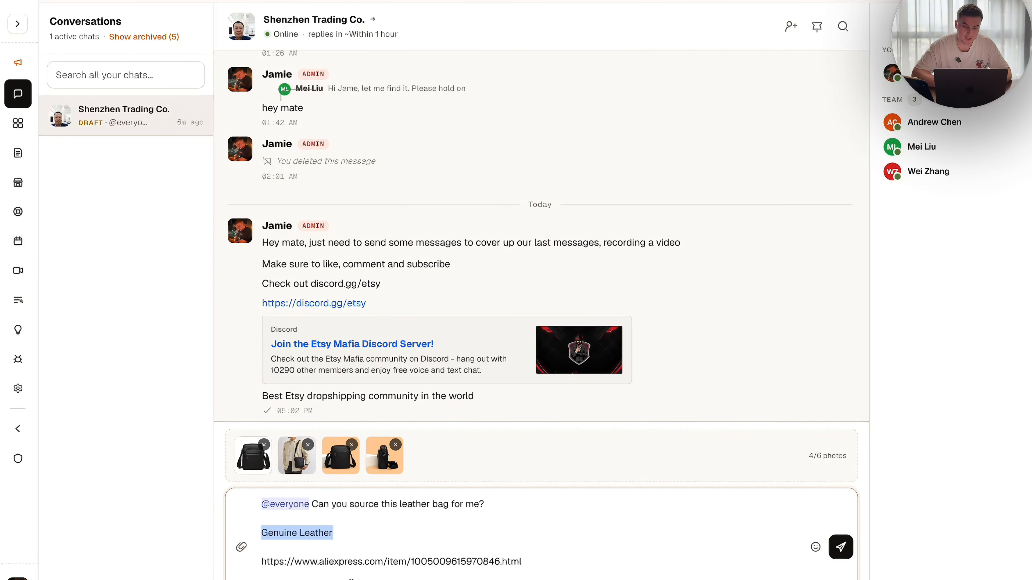
click(348, 572)
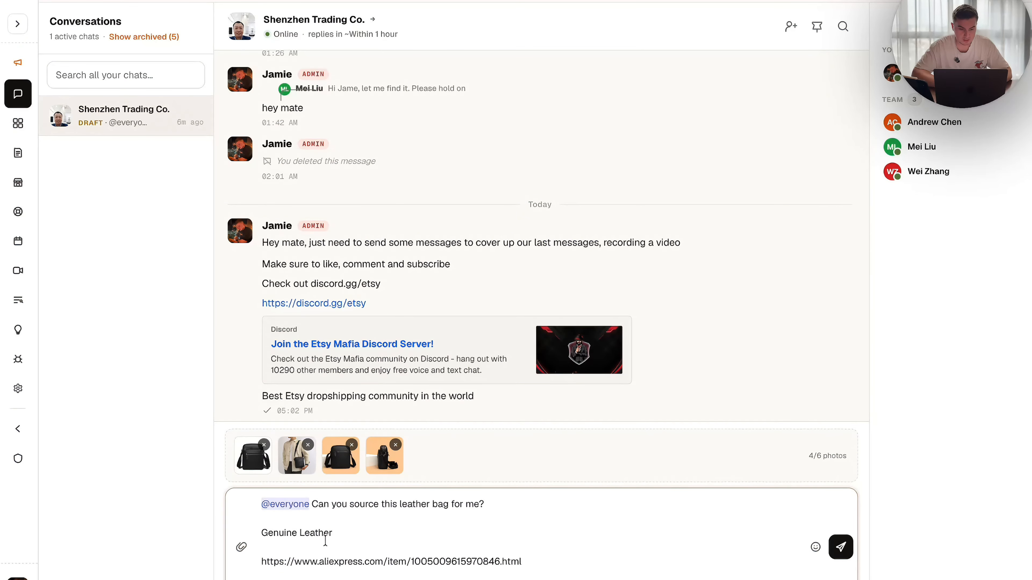
drag(262, 561, 561, 560)
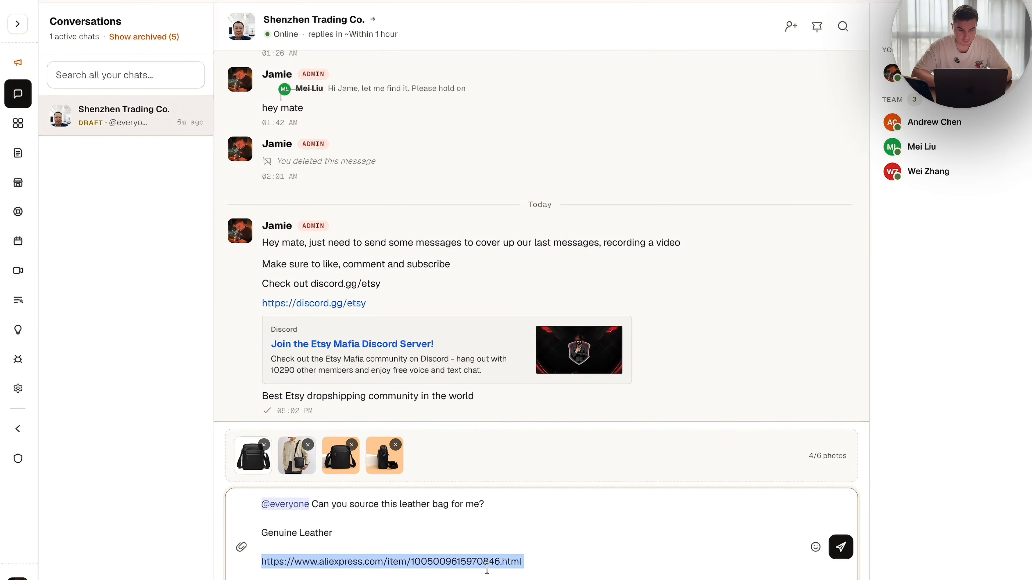
key(Right)
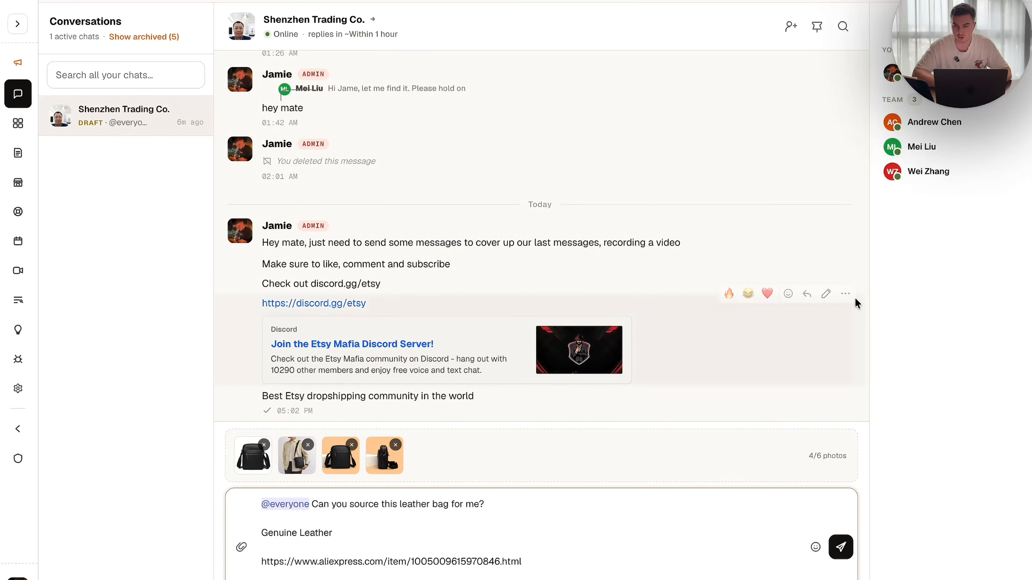
mouse_move(531, 352)
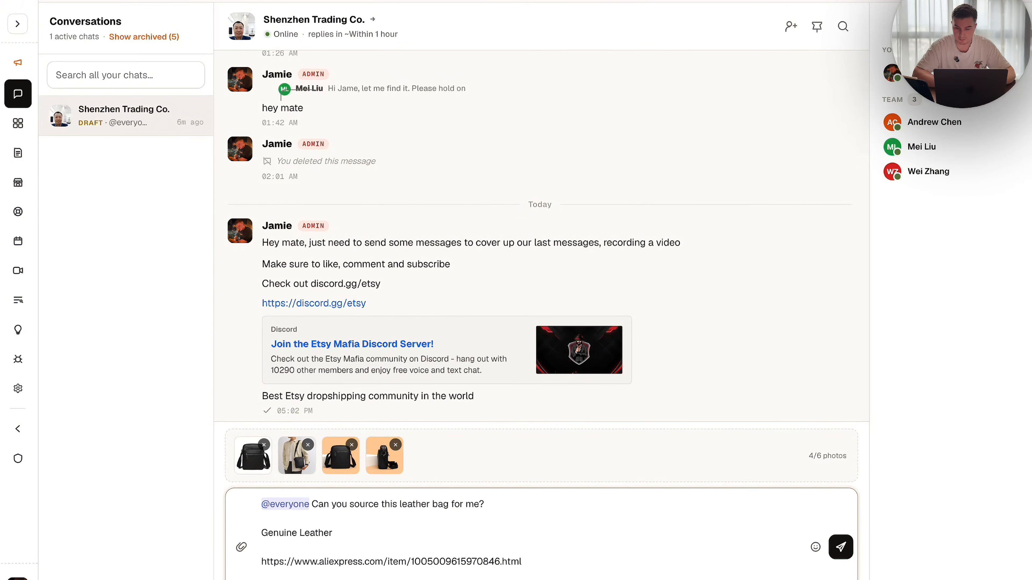
click(841, 551)
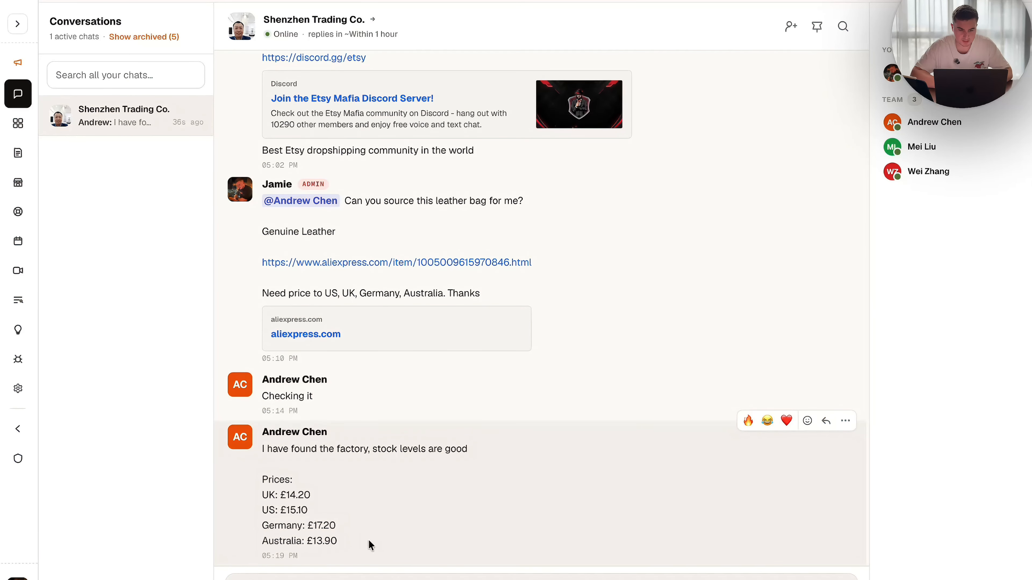
Examine the country prices in the supplier's reply, focusing on the Germany quote
drag(263, 527, 302, 527)
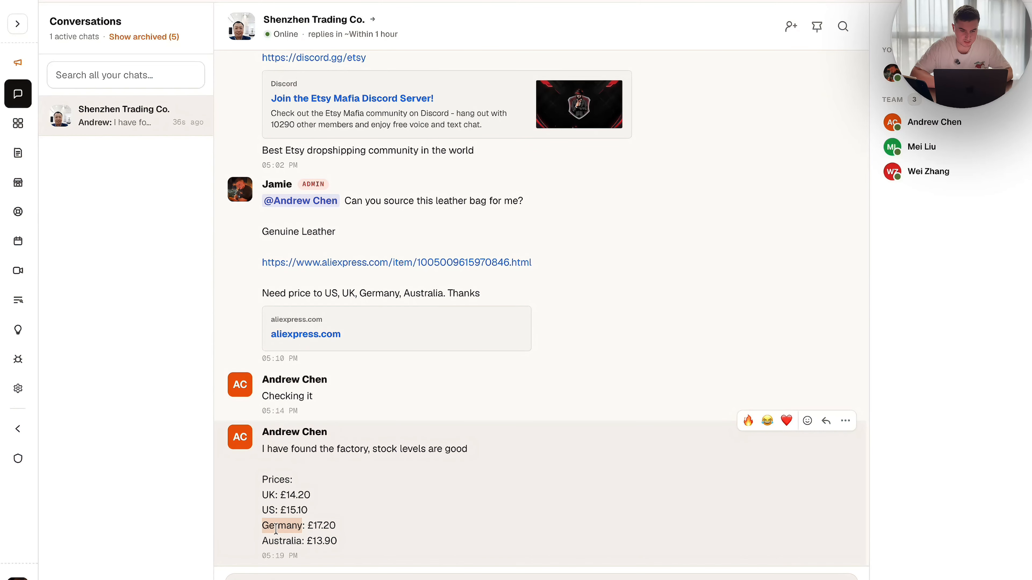
click(305, 530)
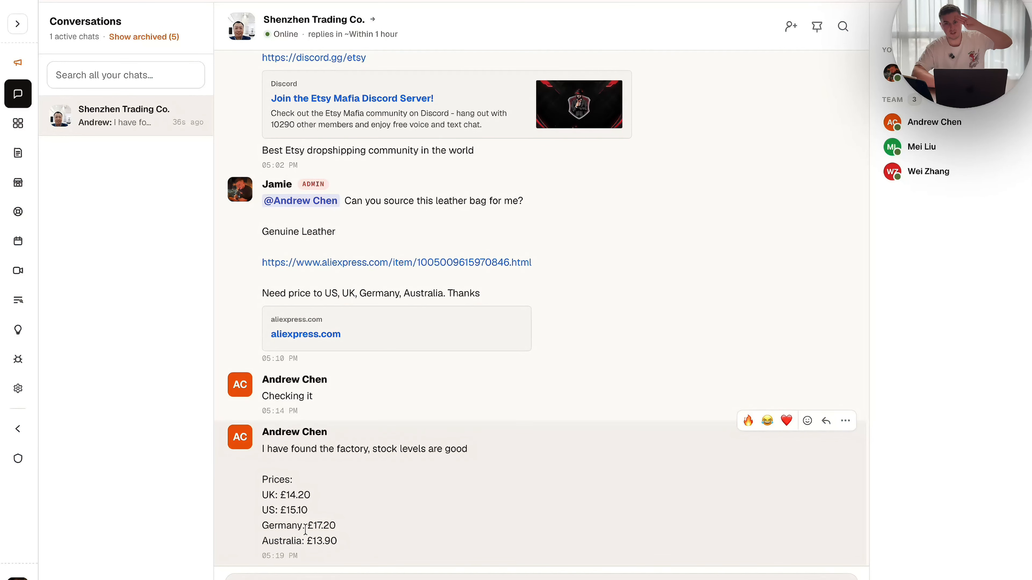
mouse_move(352, 528)
mouse_down()
mouse_move(256, 529)
mouse_move(360, 524)
mouse_up()
click(274, 524)
click(331, 536)
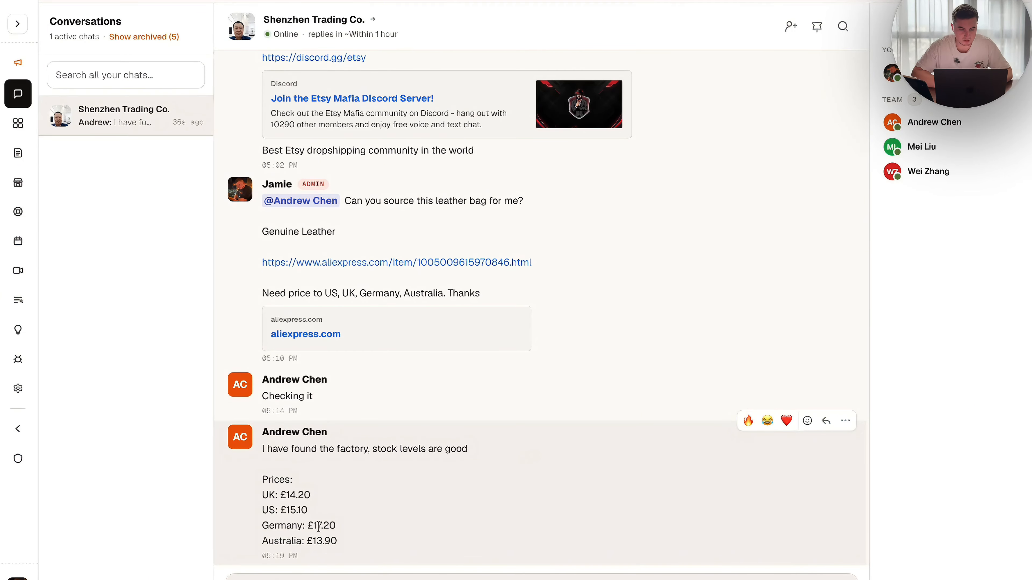
Copy the supplier's Germany price and enter 17.20 as the cost in the Etsy Fee Calculator
drag(336, 526, 312, 526)
key(super+c)
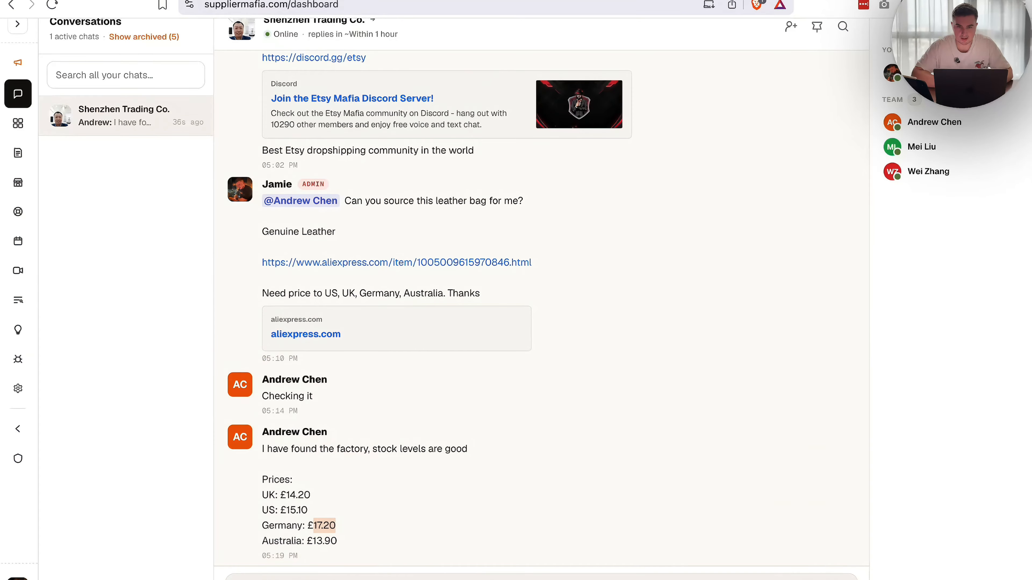
click(488, 0)
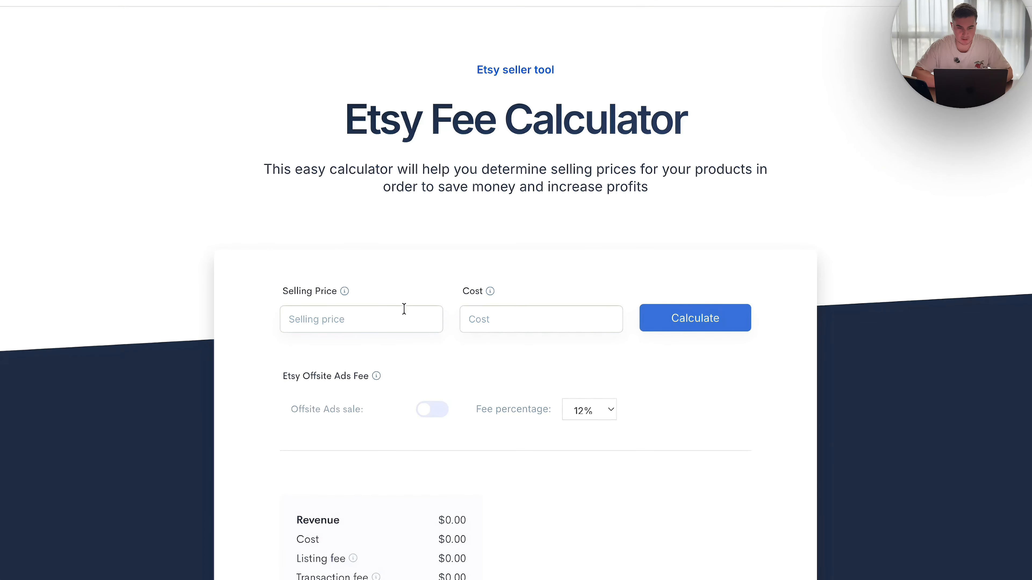
click(542, 324)
key(super+v)
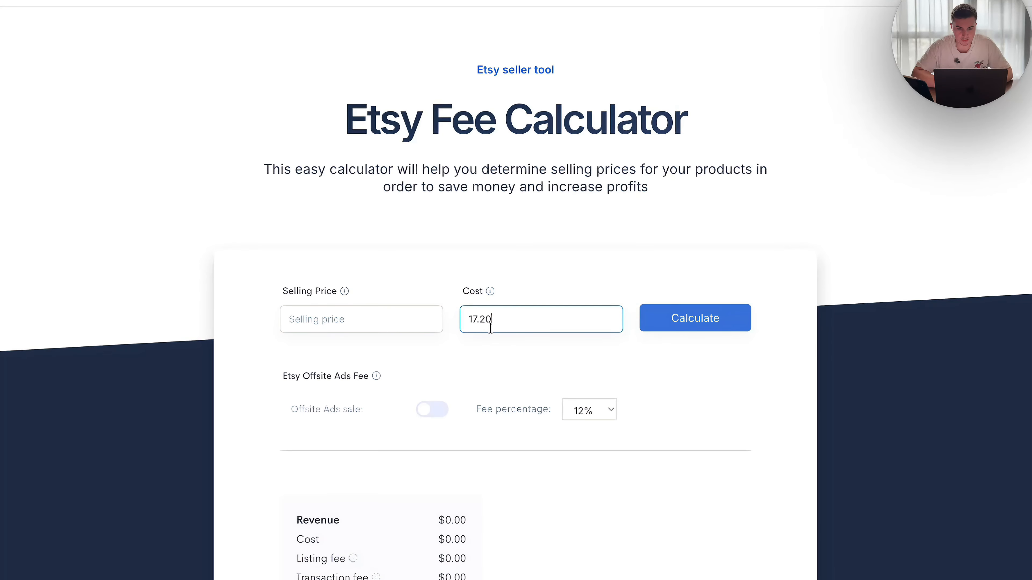
Set the selling price to 40 and calculate the Etsy fees and profit
scroll(382, 314, down, 1)
click(369, 251)
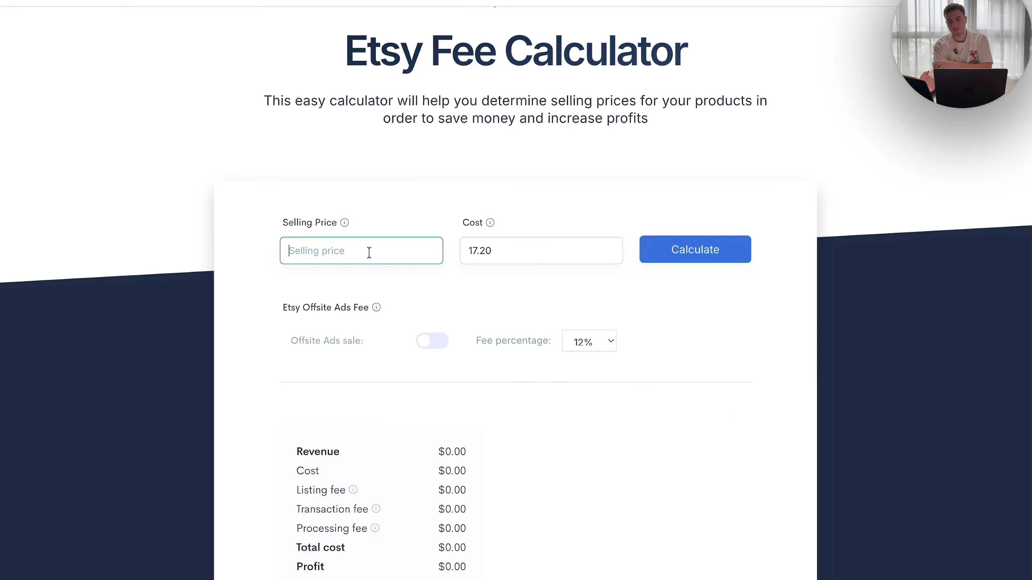
text(40)
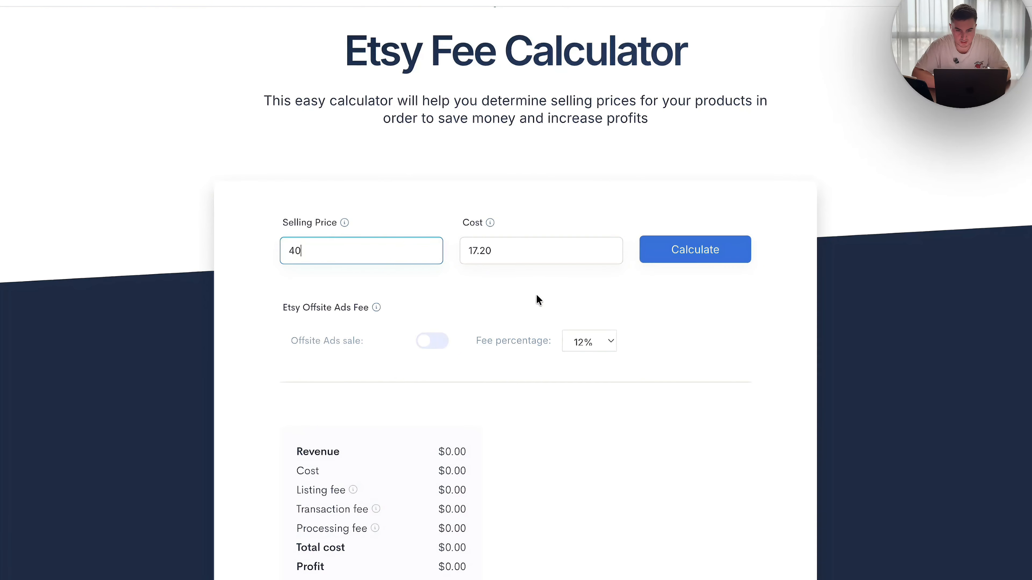
click(737, 249)
scroll(551, 339, down, 3)
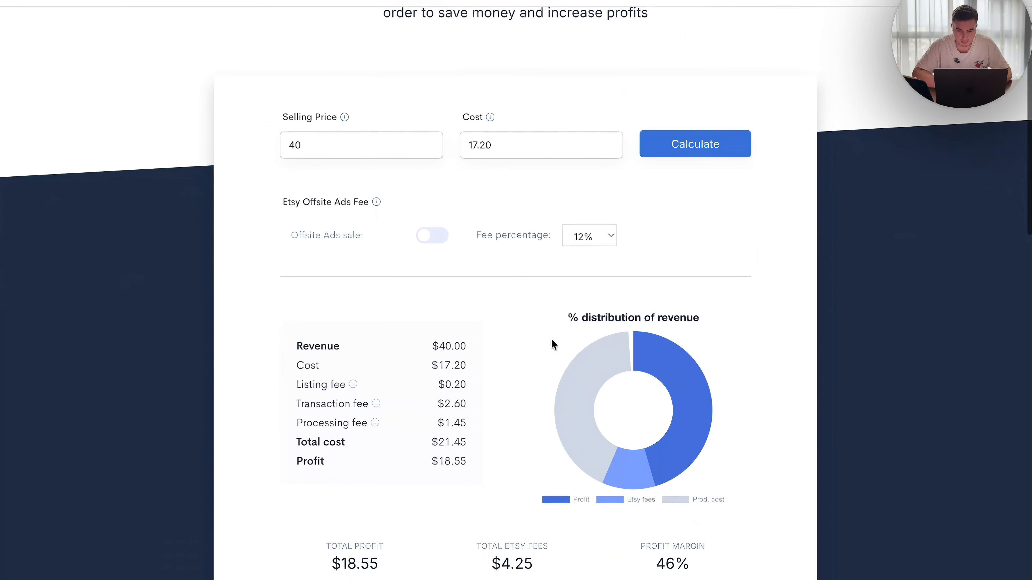
Examine the calculated profit margin, Etsy fees and cost, and include an Offsite Ads sale at the 12% fee
mouse_move(708, 569)
mouse_down()
mouse_move(649, 569)
mouse_move(688, 568)
mouse_up()
click(687, 568)
click(683, 565)
drag(496, 564, 533, 565)
click(480, 568)
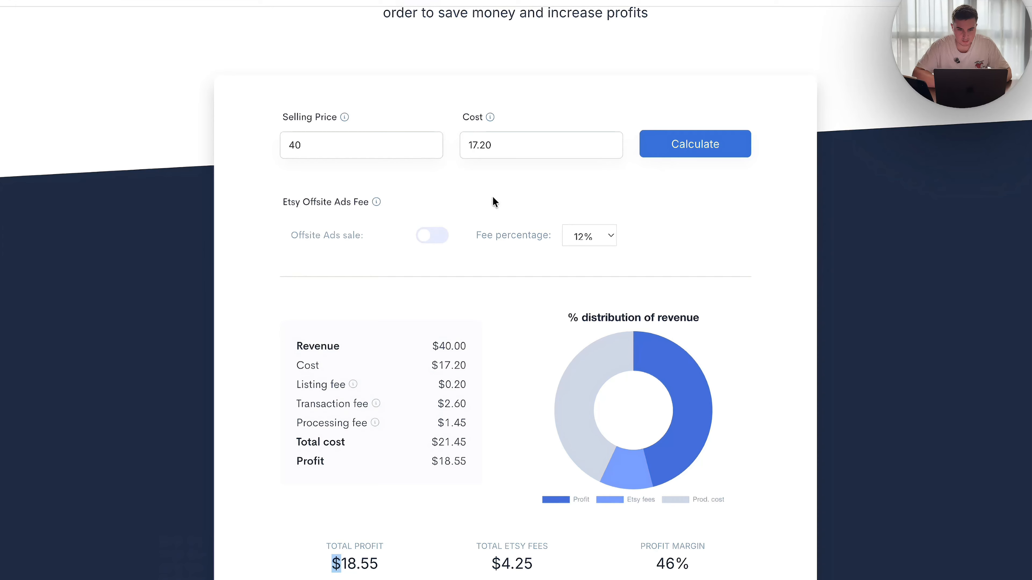
double_click(482, 146)
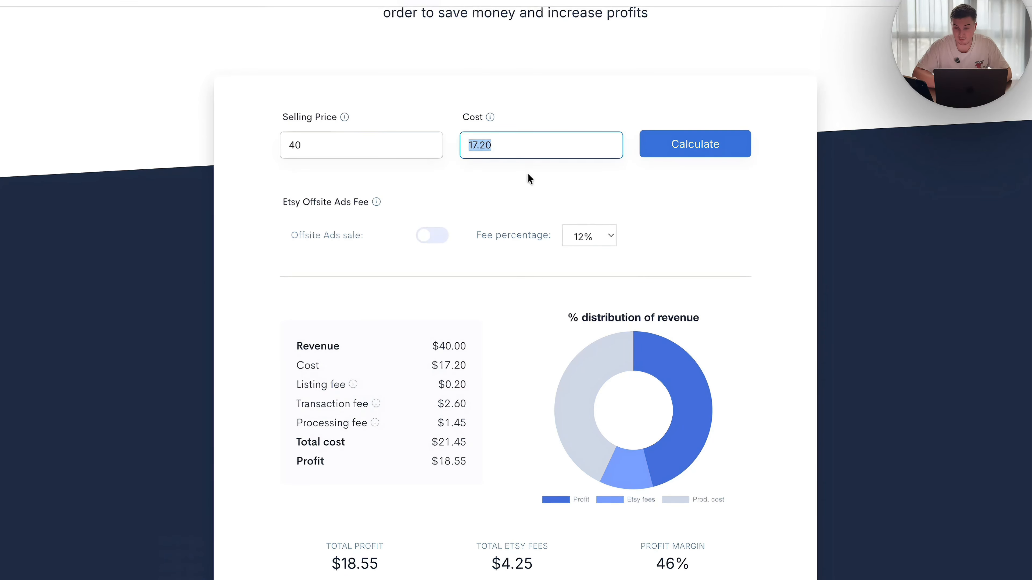
click(502, 564)
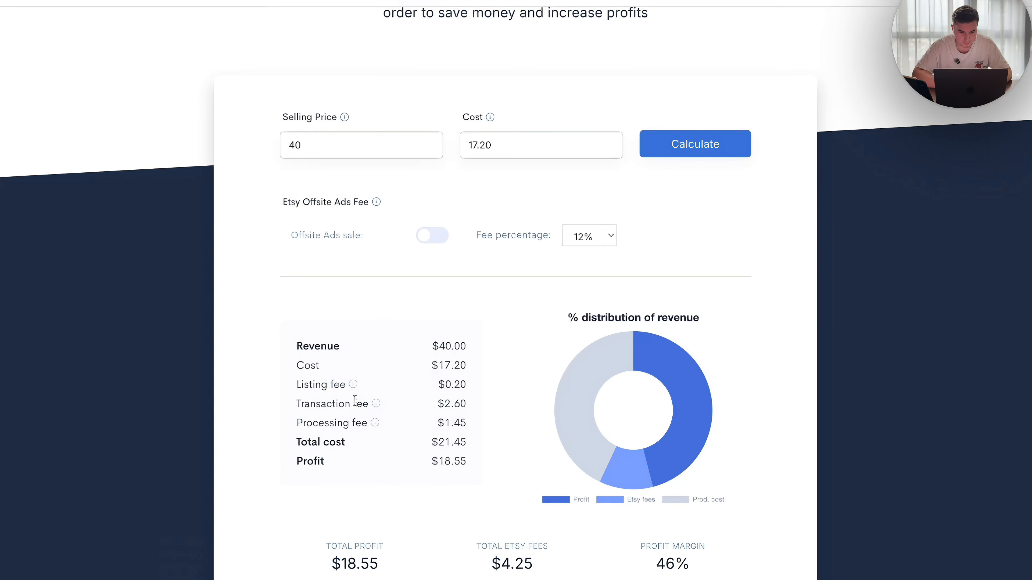
click(432, 238)
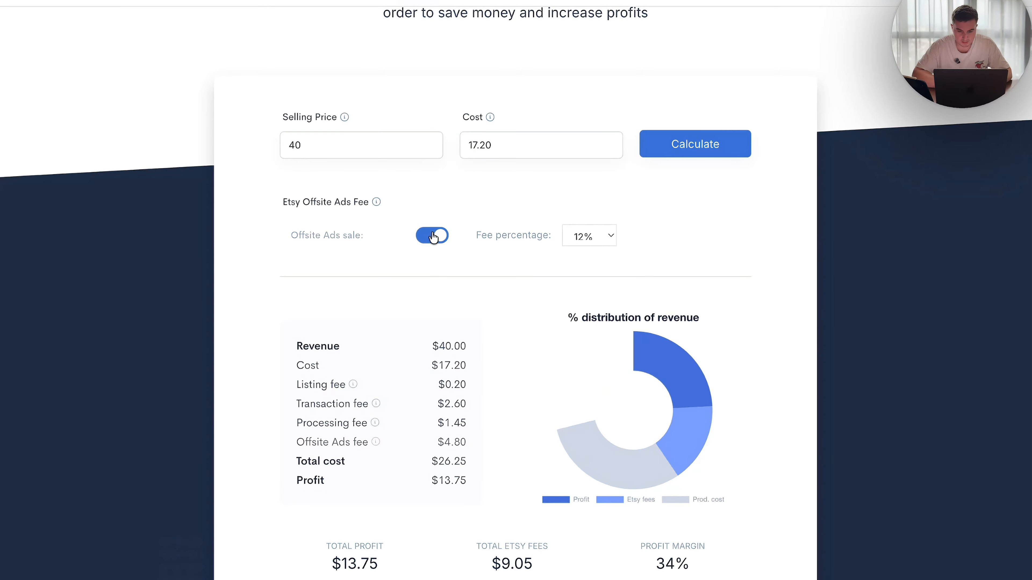
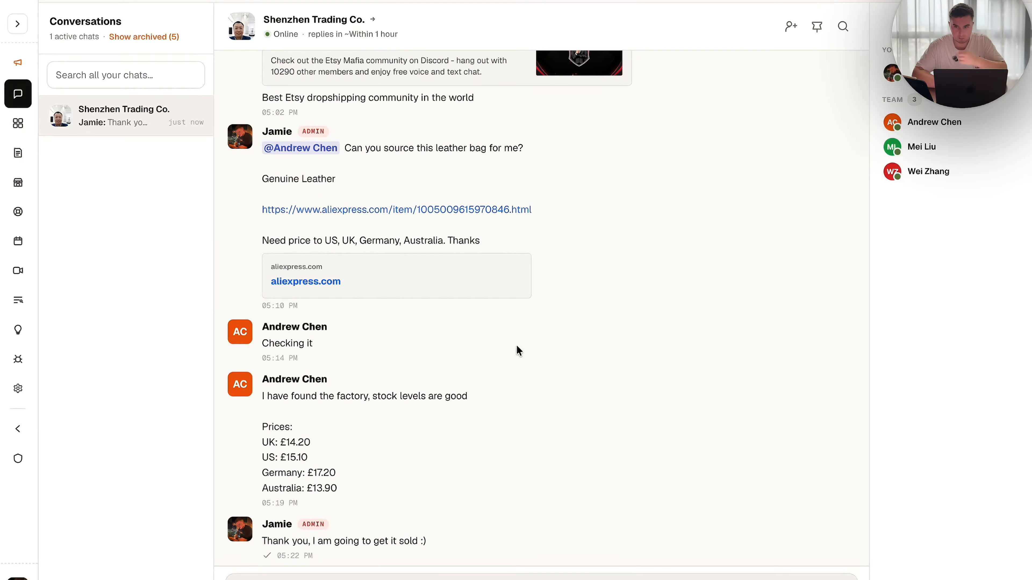
Switch to the Canva design and add a blank second page below the leather bag image, selecting the bag on page 1
scroll(440, 441, down, 1)
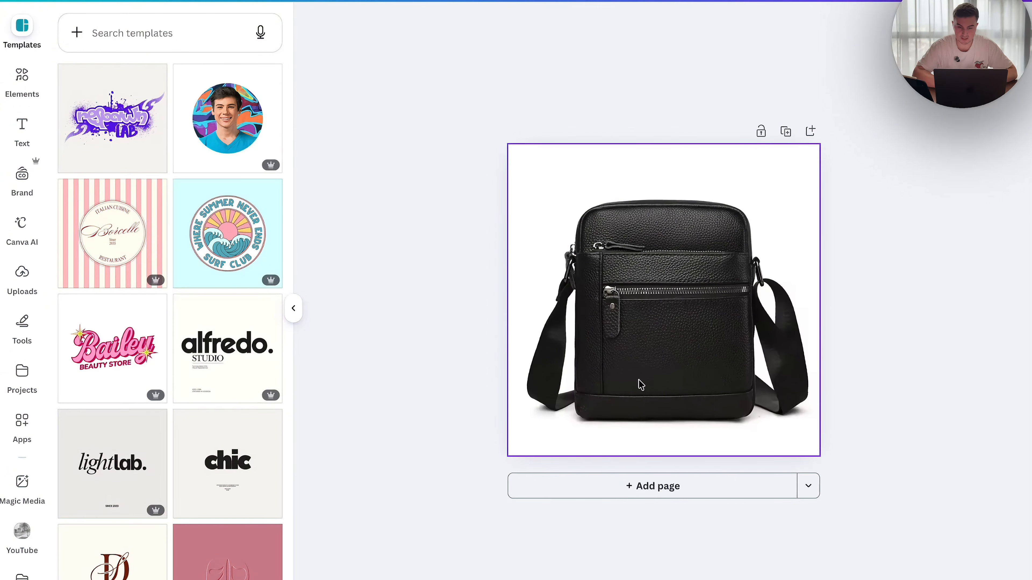
click(648, 488)
scroll(665, 315, up, 5)
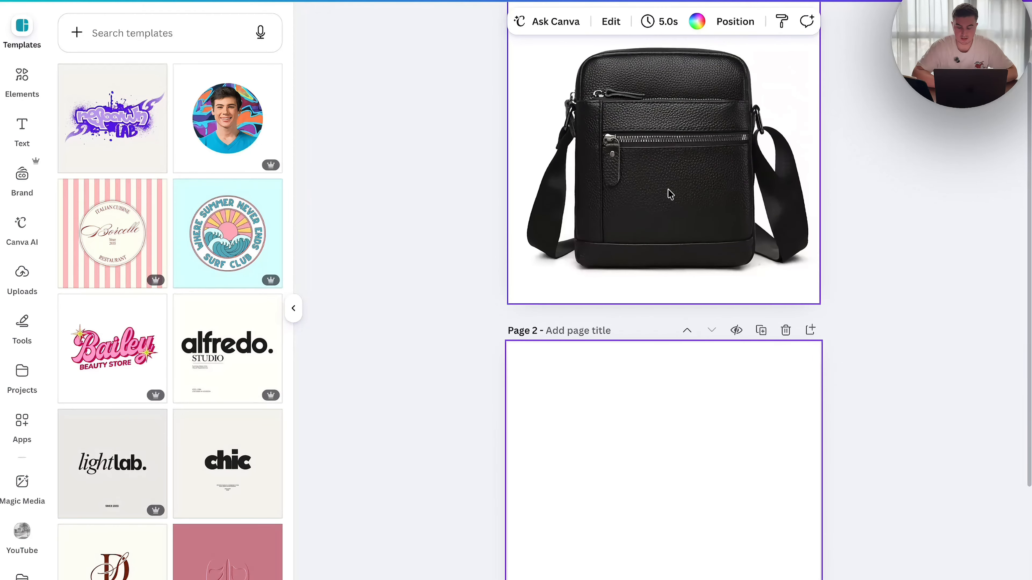
click(650, 219)
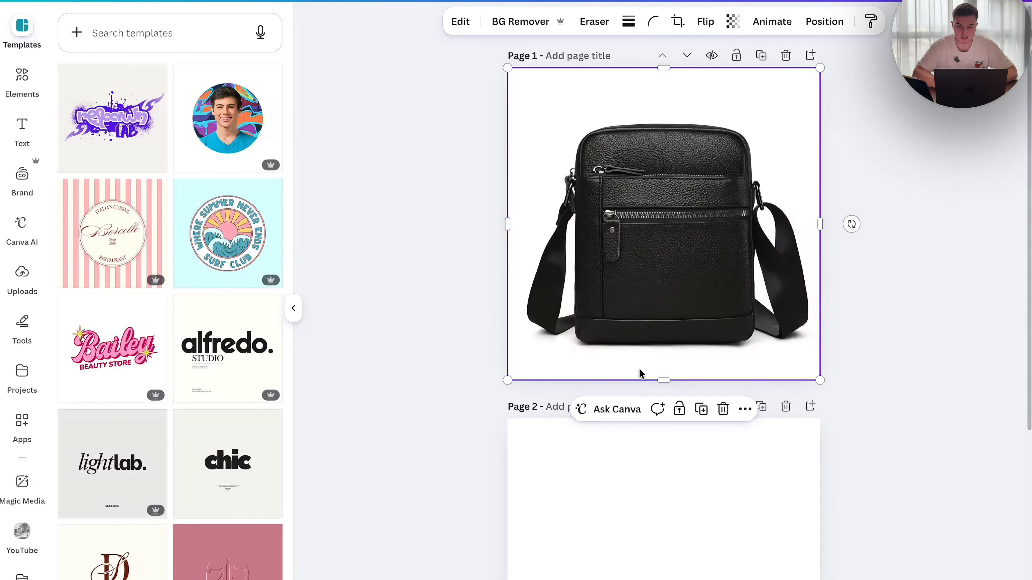
scroll(640, 373, down, 5)
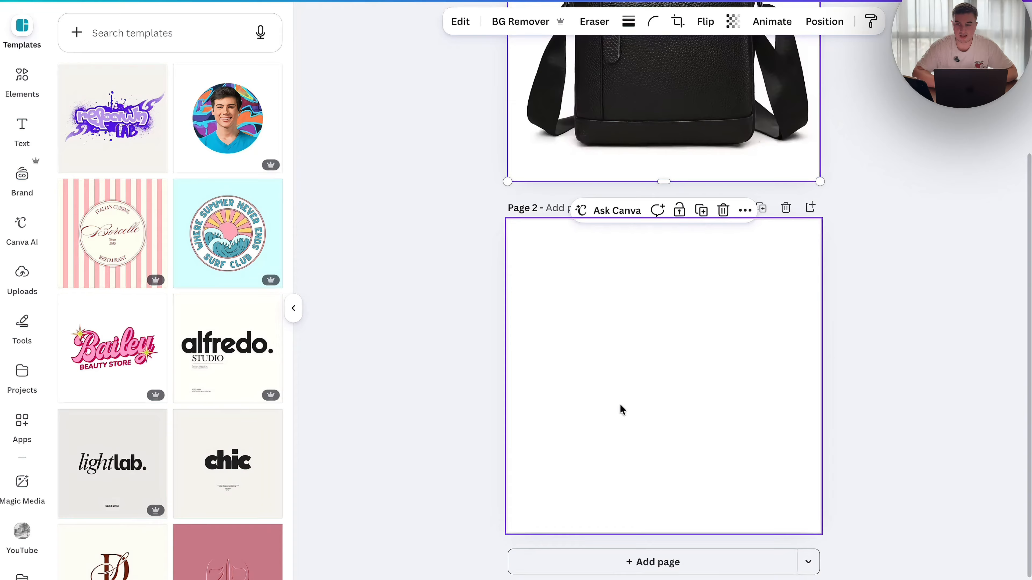
Browse Etsy's leather men's bag results, opening the grass-background duffel, the leather travel duffle bag and the Bestseller crossbody bag listings
key(ctrl+Tab)
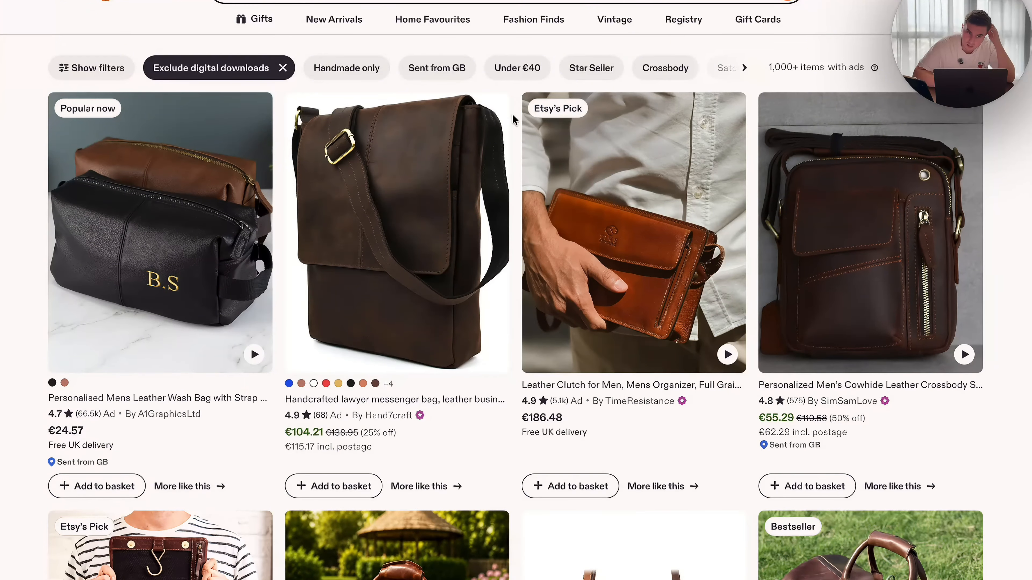
scroll(513, 115, down, 5)
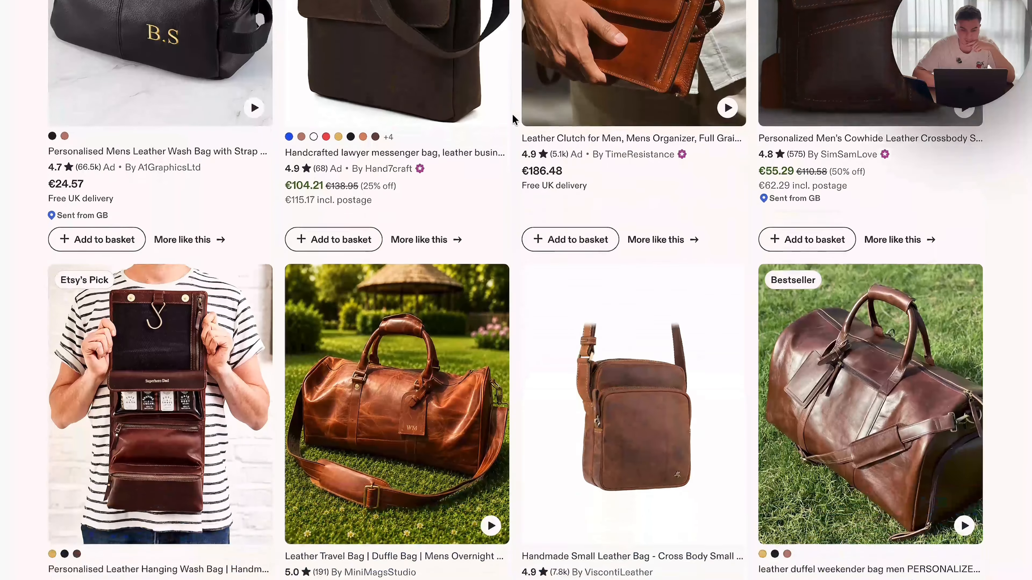
scroll(512, 115, down, 1)
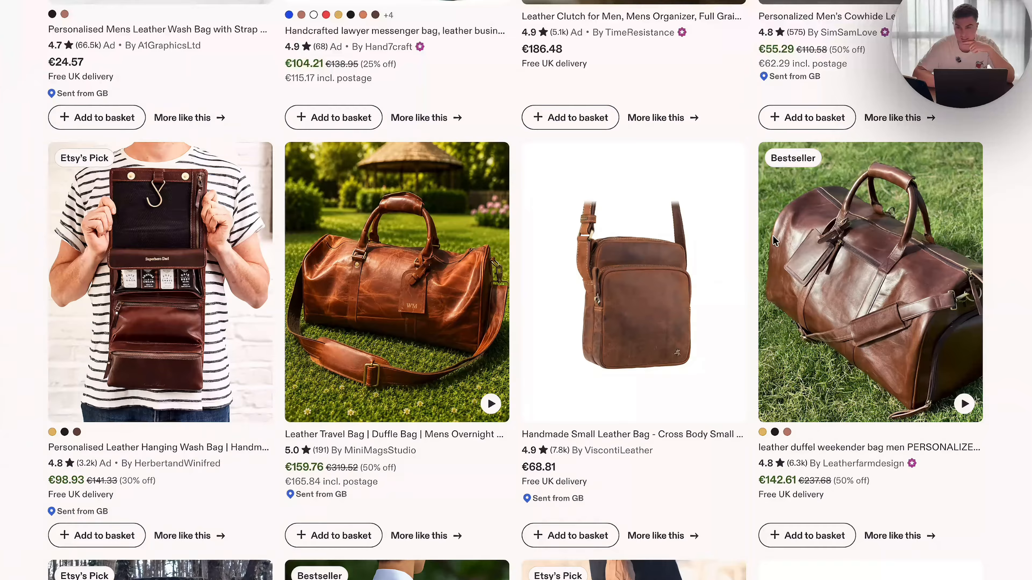
click(813, 281)
key(super+bracketleft)
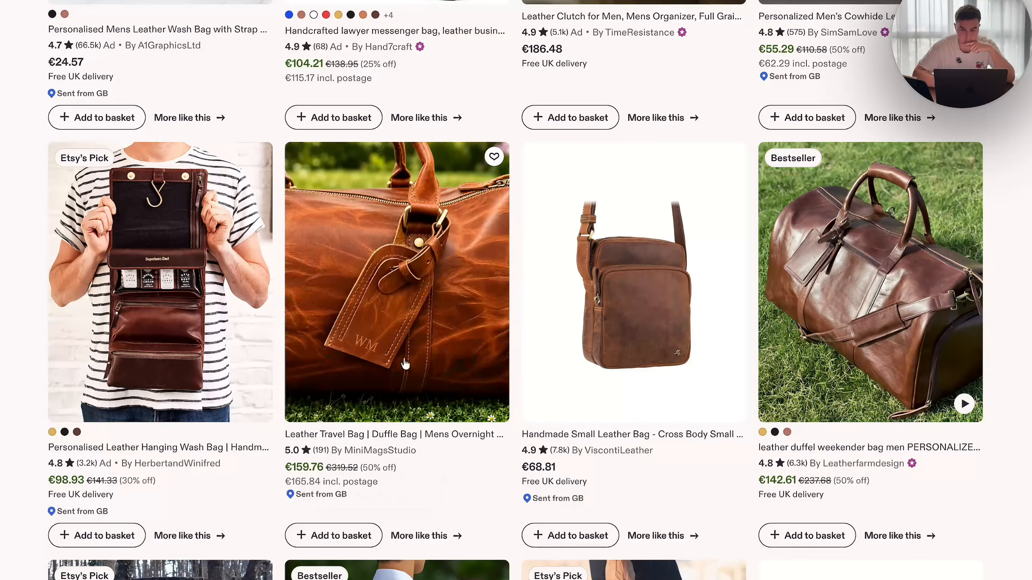
click(413, 326)
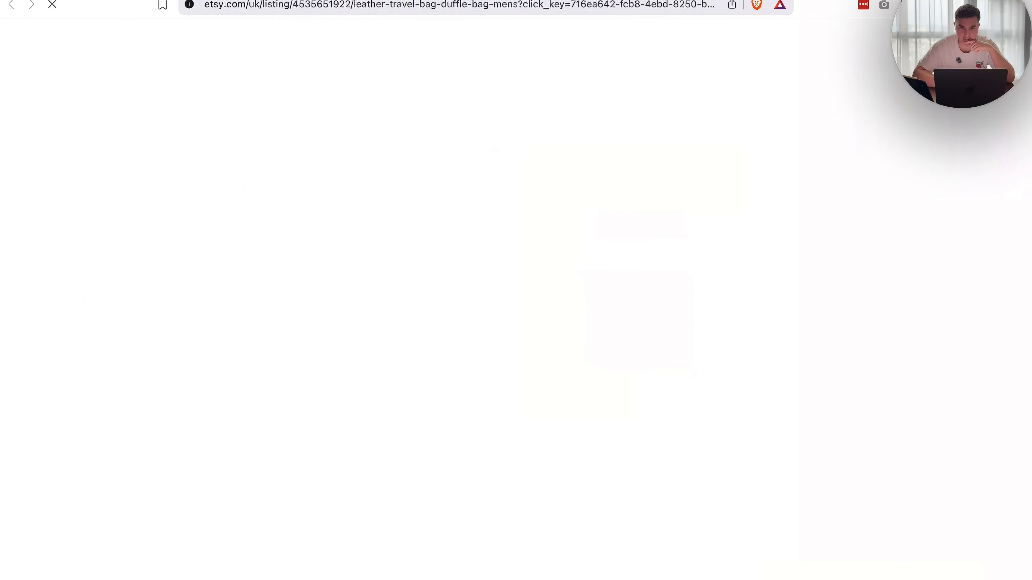
key(ctrl+shift+Tab)
scroll(516, 273, down, 10)
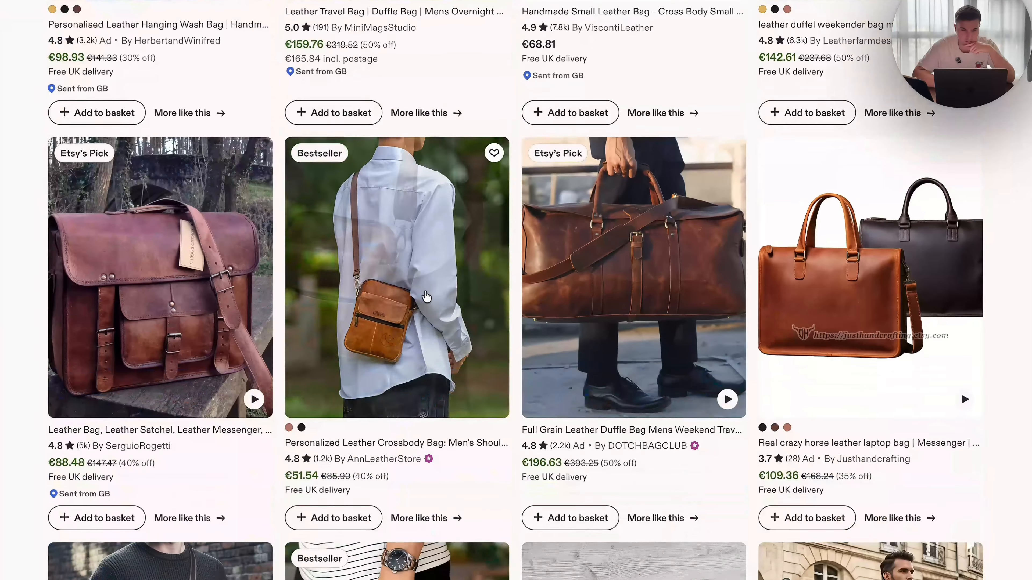
click(426, 297)
key(ctrl+shift+Tab)
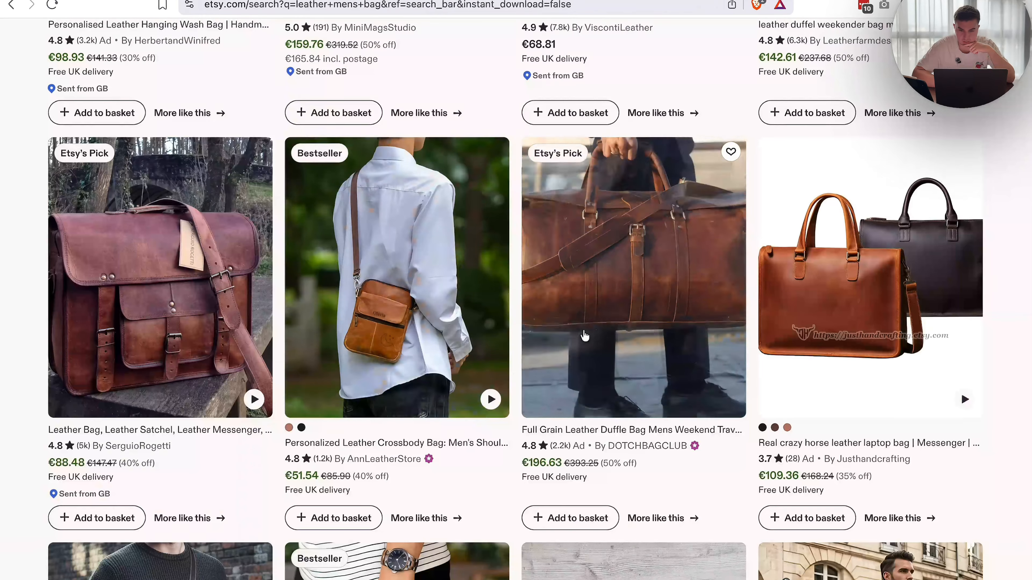
Open the Personalized Lamb Leather Man Bag listing by OxfordBagShop separately and return to the leather men's bag results
scroll(559, 277, down, 3)
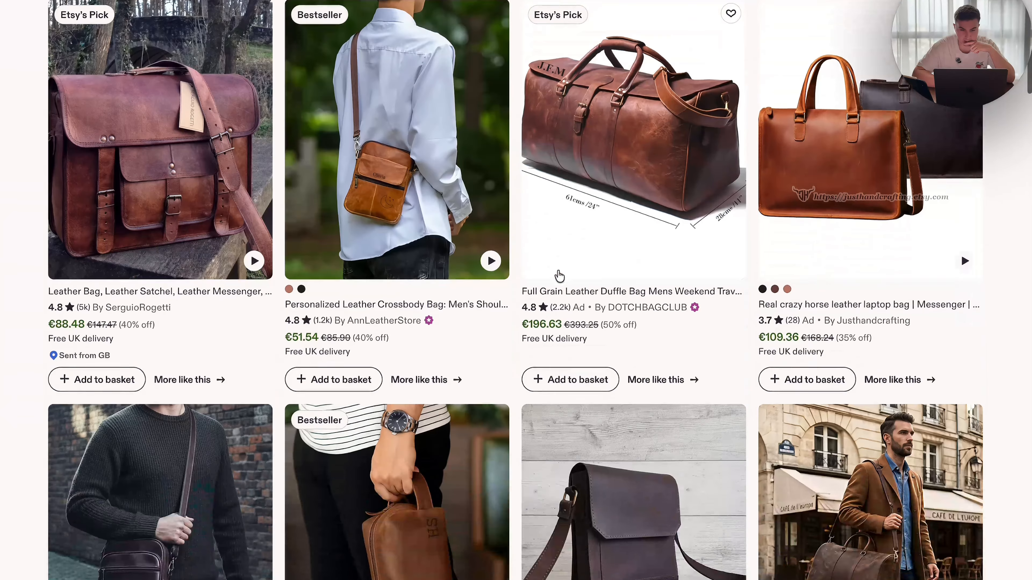
scroll(515, 312, down, 4)
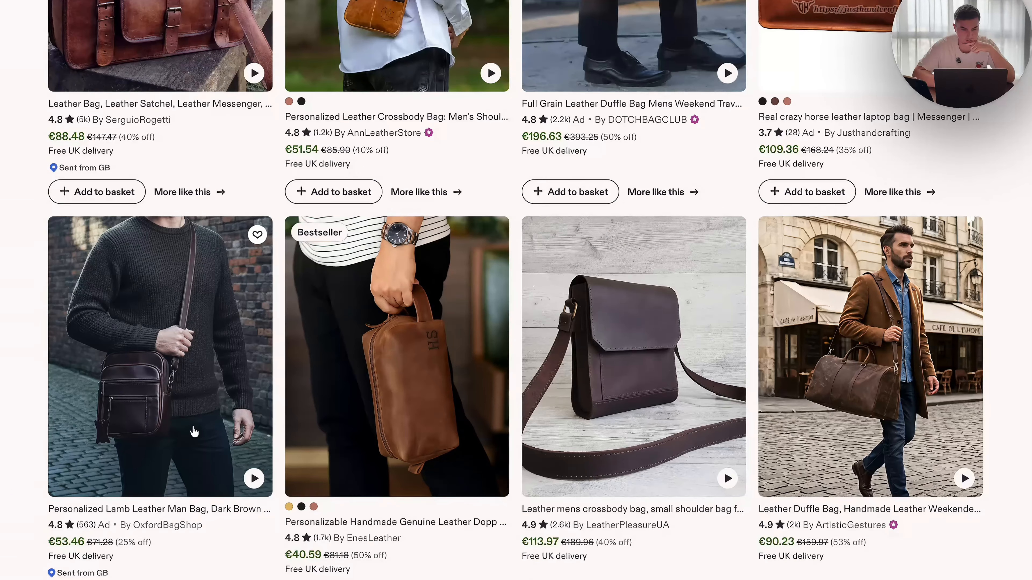
click(188, 395)
key(ctrl+shift+Tab)
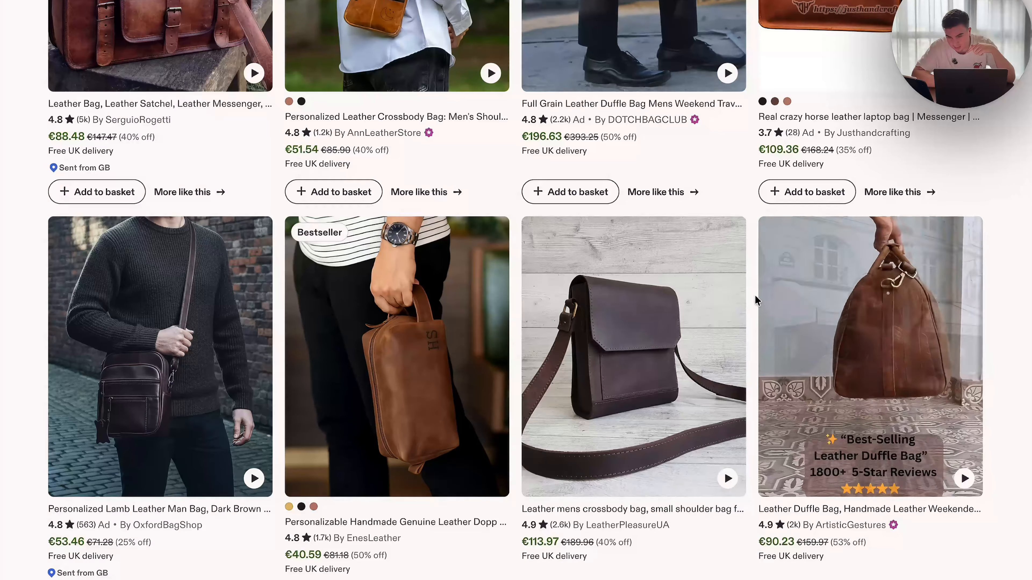
Find the Bestseller Buffalo Leather Satchel Messenger Bag by JILANIHANDCRAFT, open its listing separately and return to the results
scroll(749, 292, down, 5)
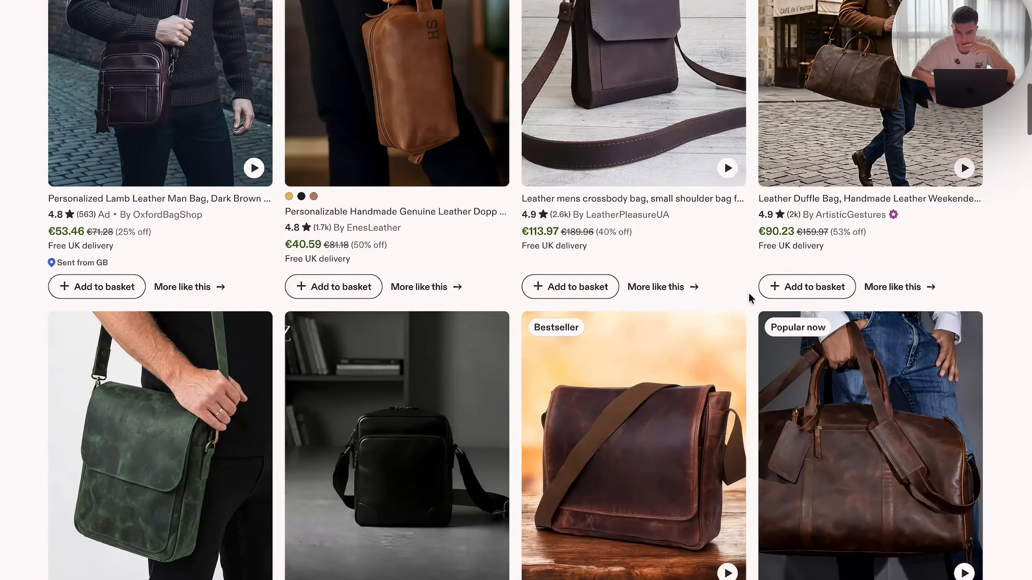
scroll(749, 293, up, 3)
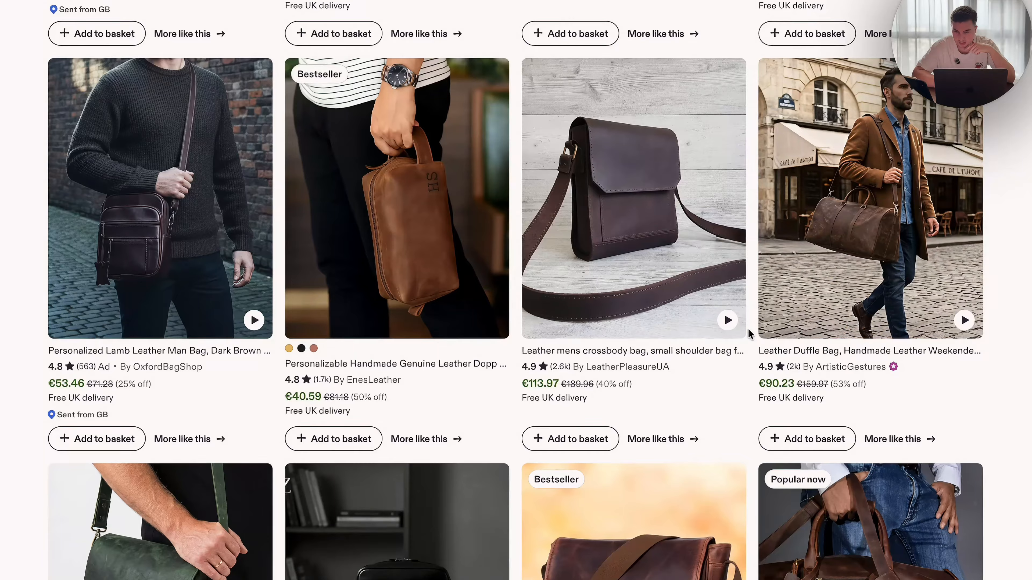
scroll(758, 254, down, 8)
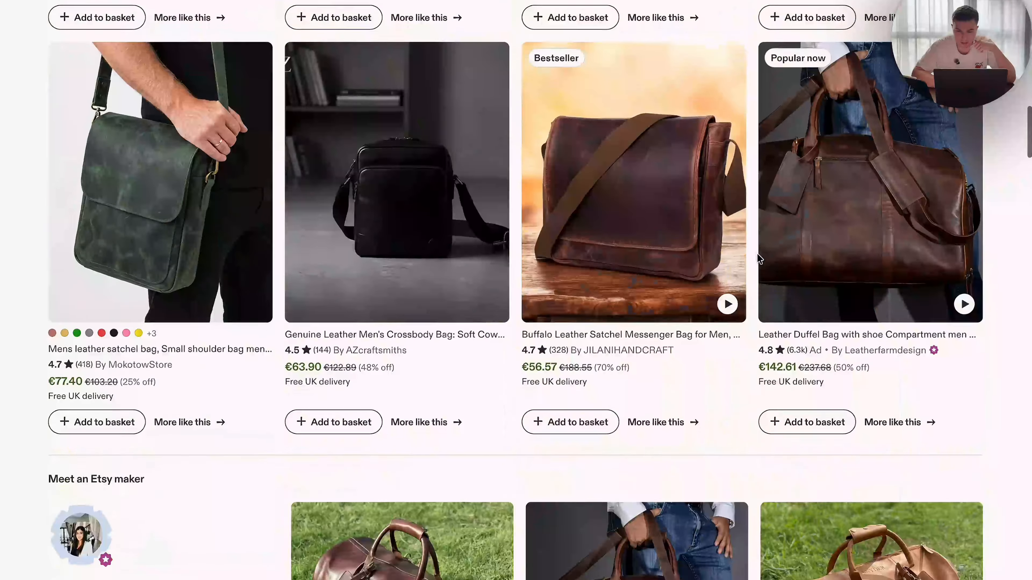
scroll(757, 253, up, 1)
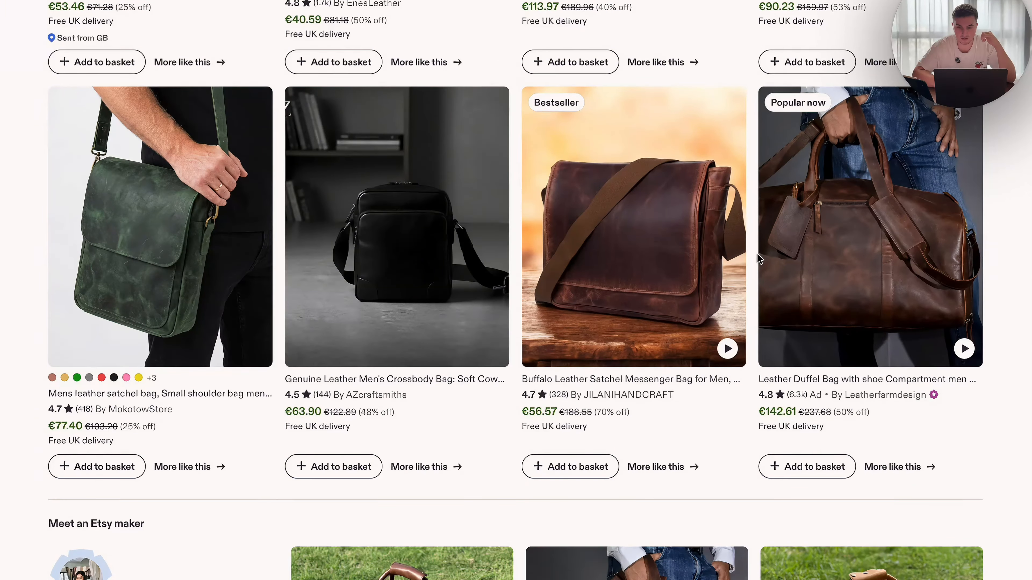
click(625, 286)
key(super+bracketleft)
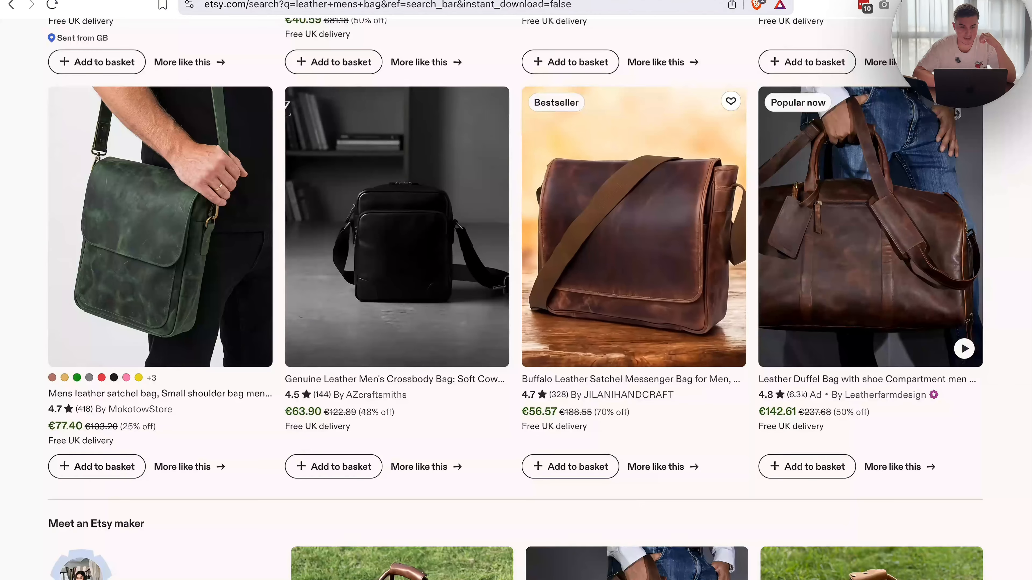
Examine the remaining leather bag listings and compare their main photos for backdrops and styles worth replicating
scroll(514, 236, down, 4)
scroll(514, 234, down, 10)
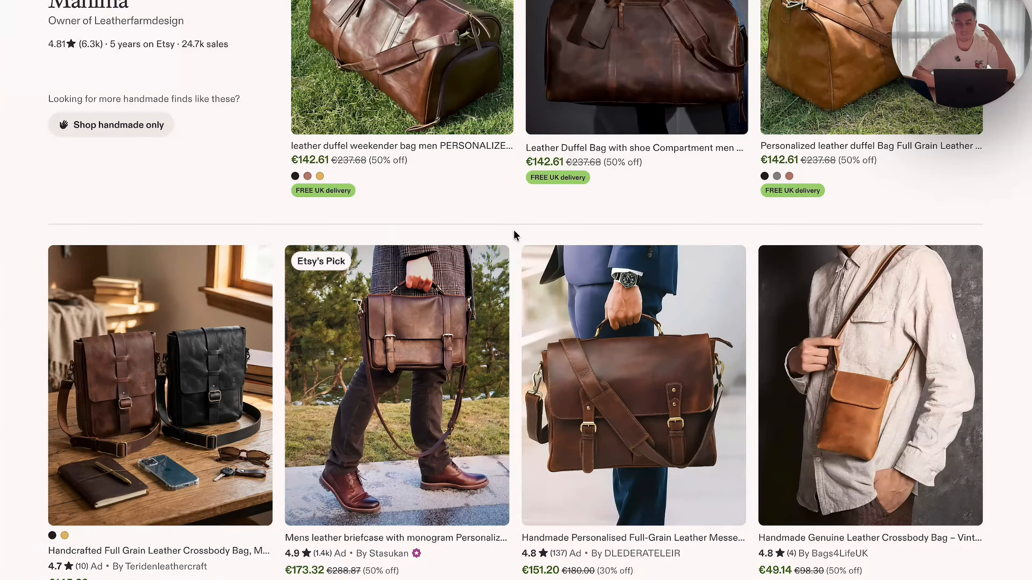
scroll(516, 235, up, 5)
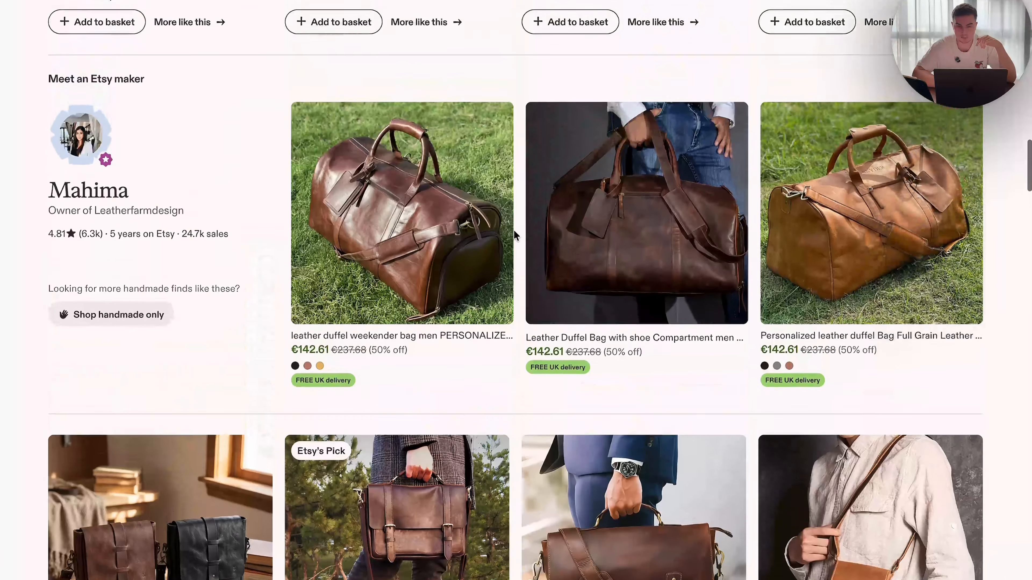
scroll(517, 254, down, 5)
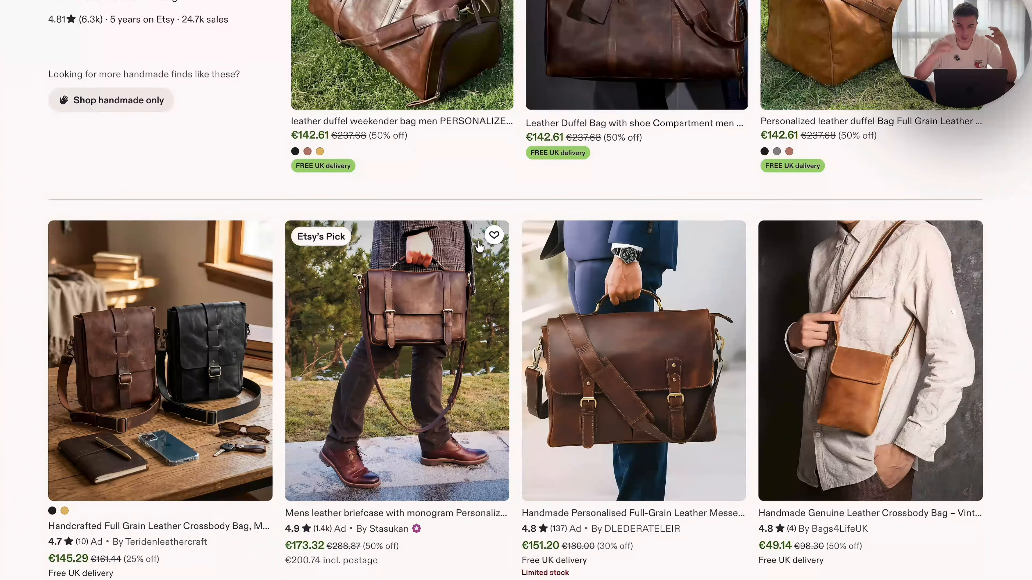
scroll(478, 246, up, 8)
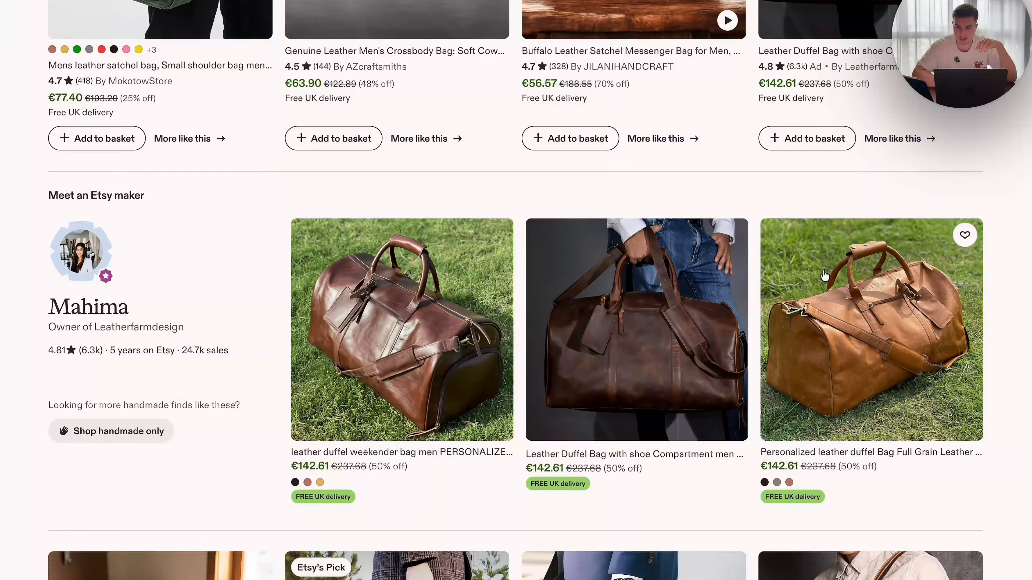
scroll(690, 357, up, 8)
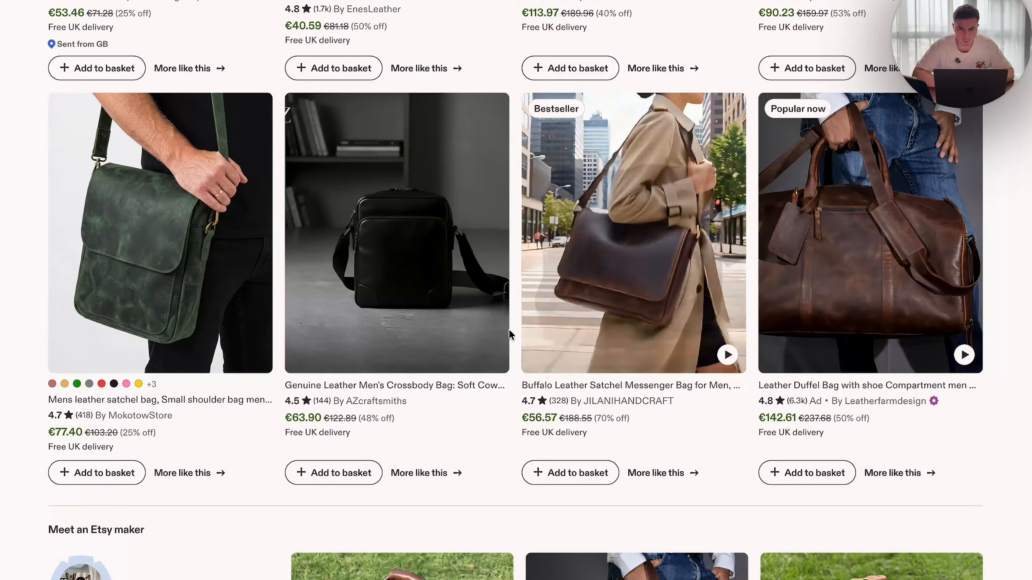
scroll(509, 329, up, 12)
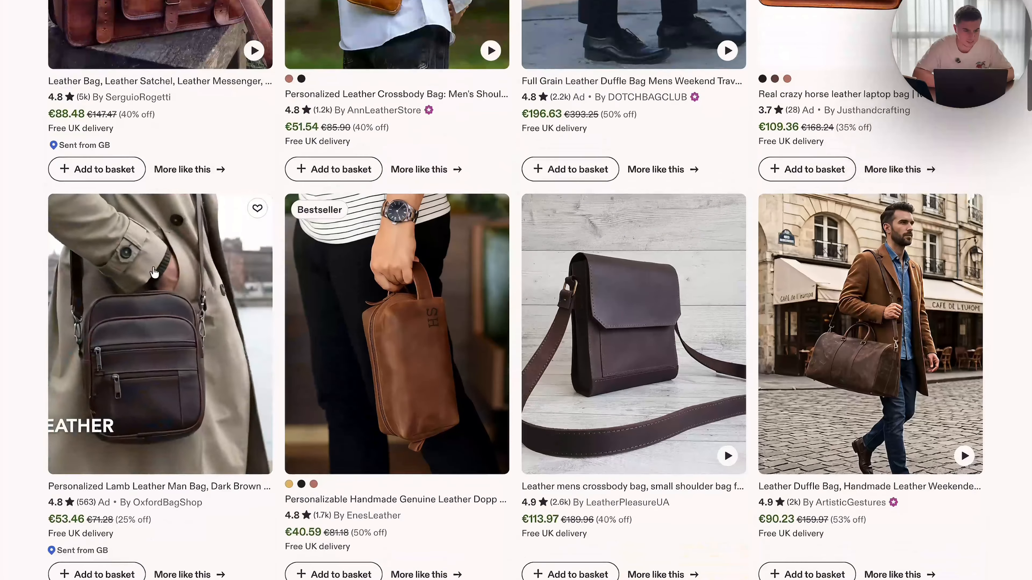
scroll(154, 271, up, 9)
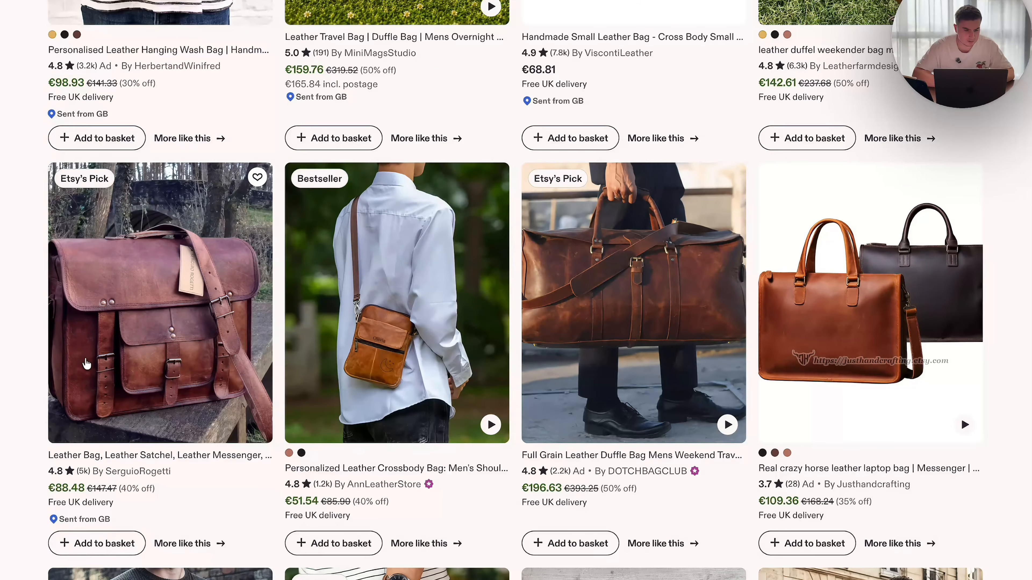
scroll(459, 321, up, 4)
scroll(459, 321, up, 5)
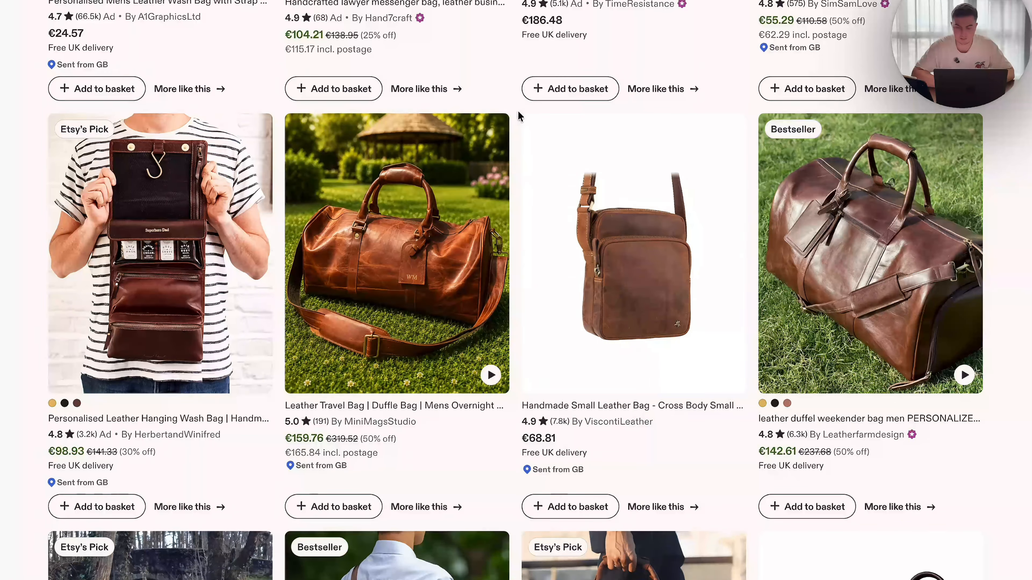
scroll(518, 112, up, 5)
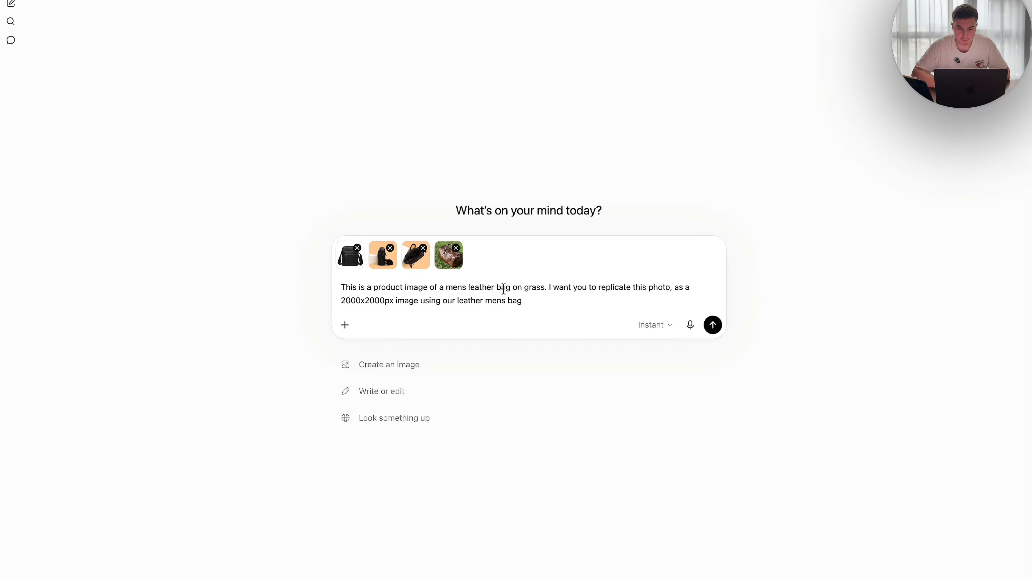
Switch to ChatGPT, check the prompt and submit it to replicate the leather-bag-on-grass photo as a 2000x2000px image using the attached bag photos
drag(490, 288, 543, 289)
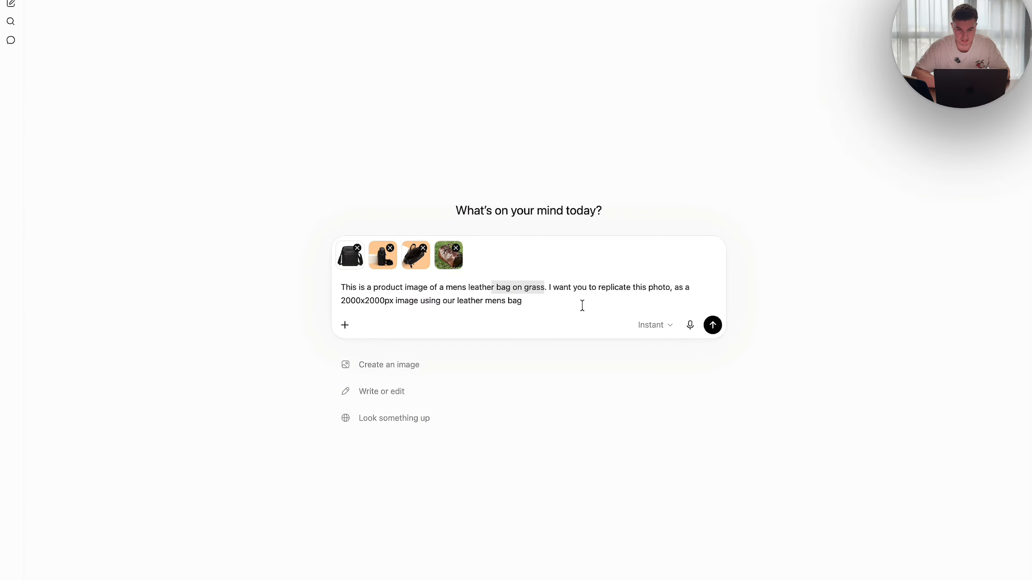
click(668, 278)
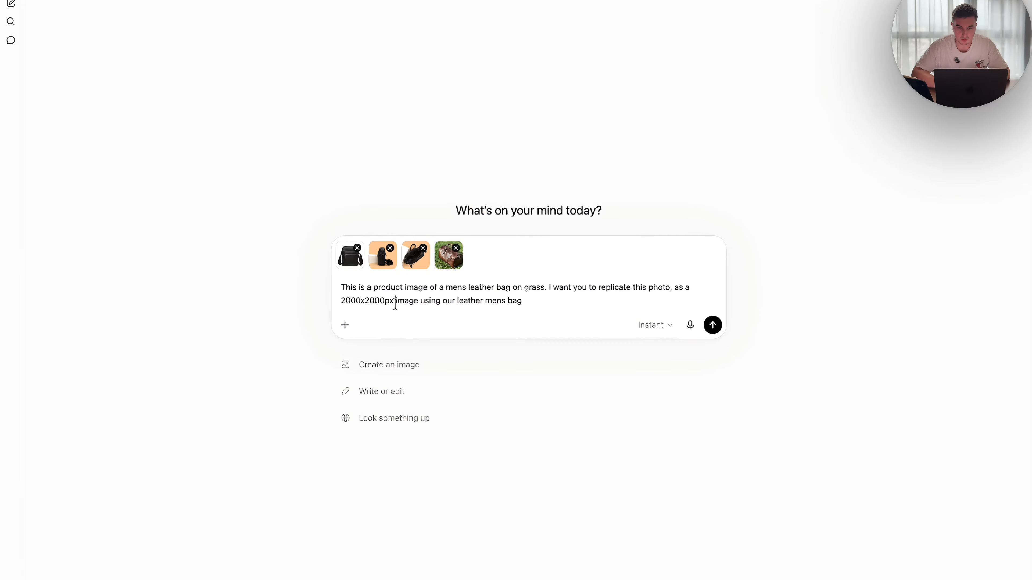
drag(395, 303, 327, 307)
click(383, 303)
drag(392, 303, 333, 303)
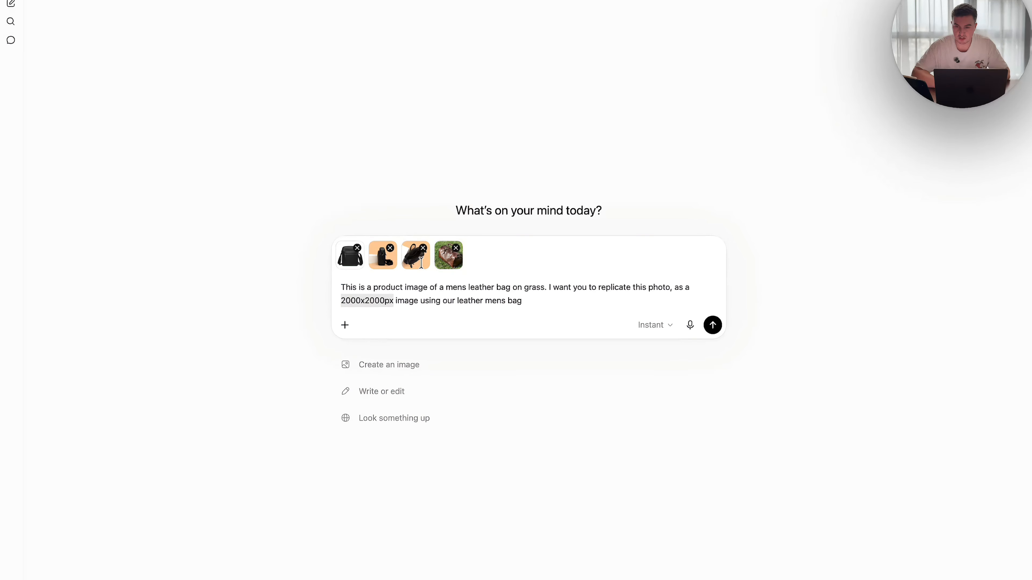
click(539, 302)
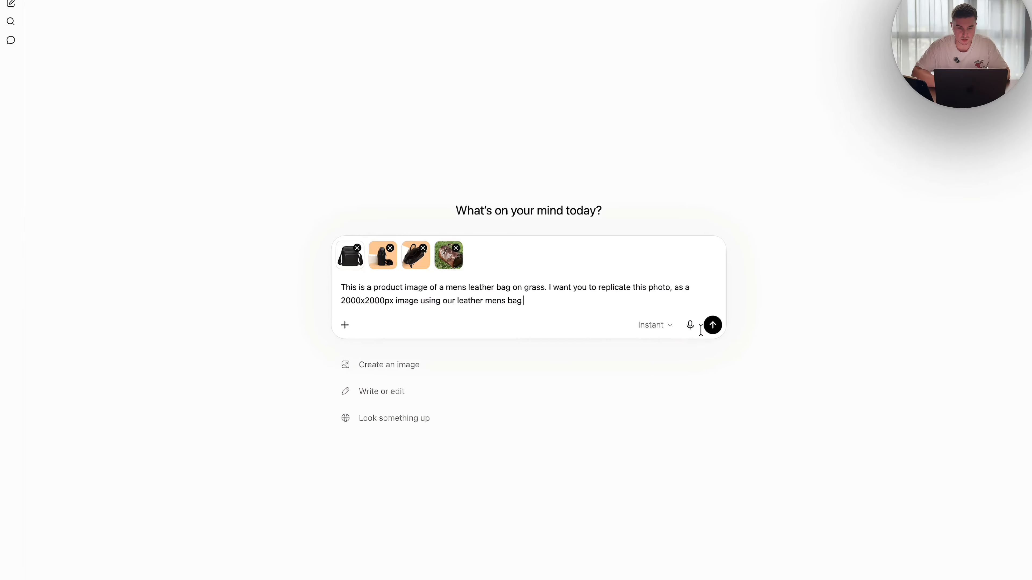
click(715, 324)
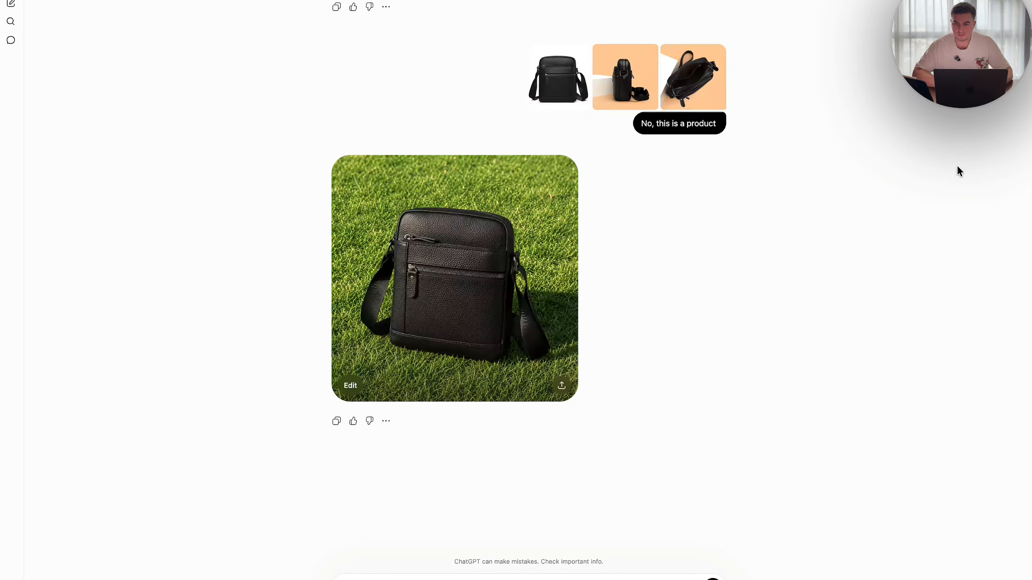
Review the generated grass photos and request "Perfect, now lay the bag on its back, photo more taken from a birds eye view style, same backdrop"
scroll(593, 290, up, 8)
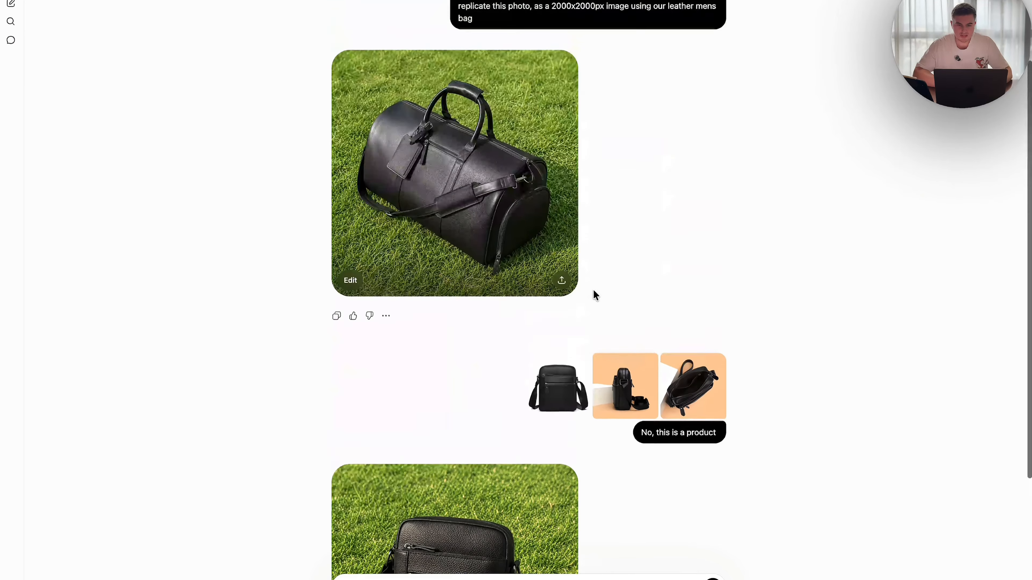
scroll(582, 191, up, 1)
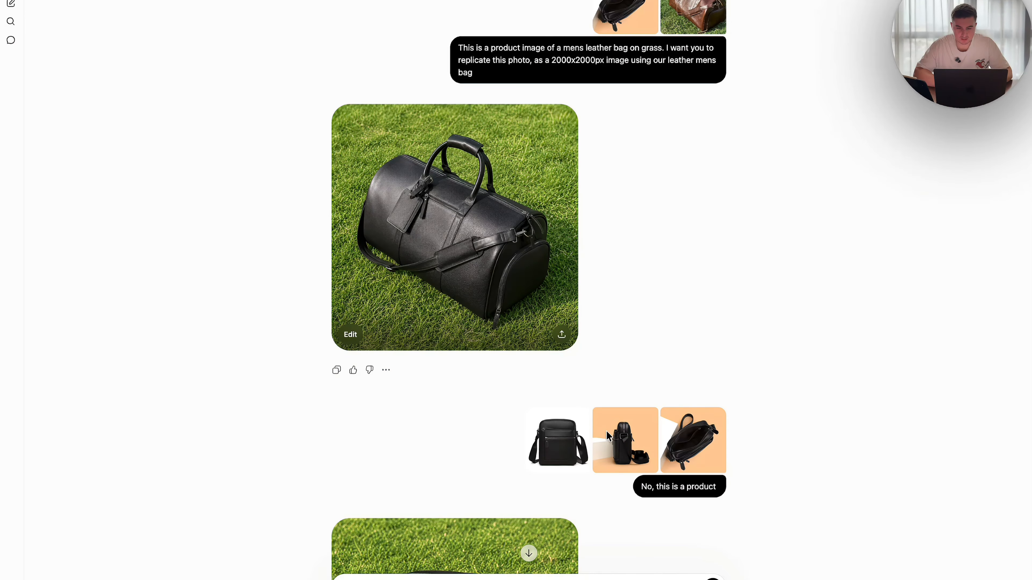
scroll(477, 288, down, 7)
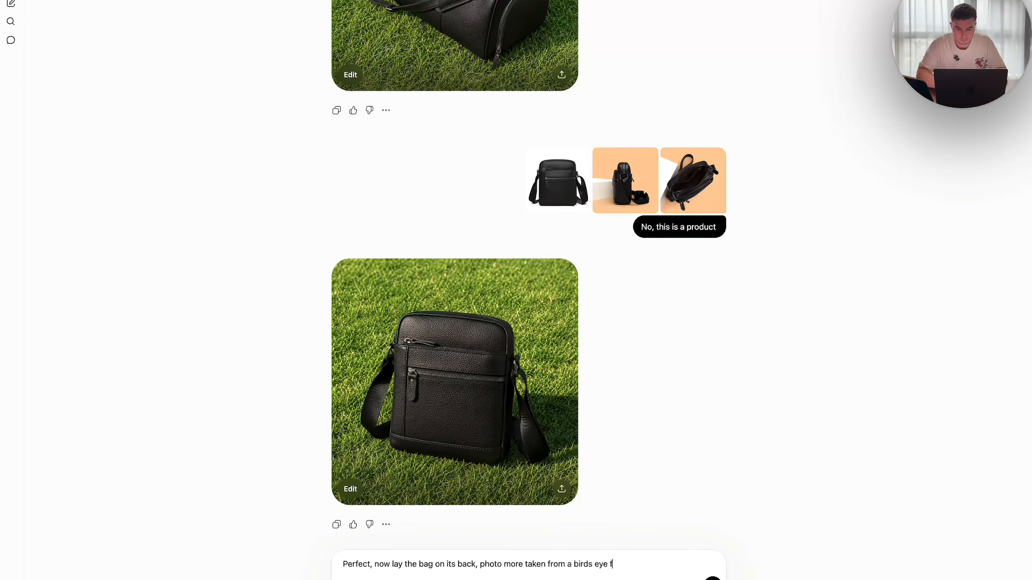
text(view style, same backdrop)
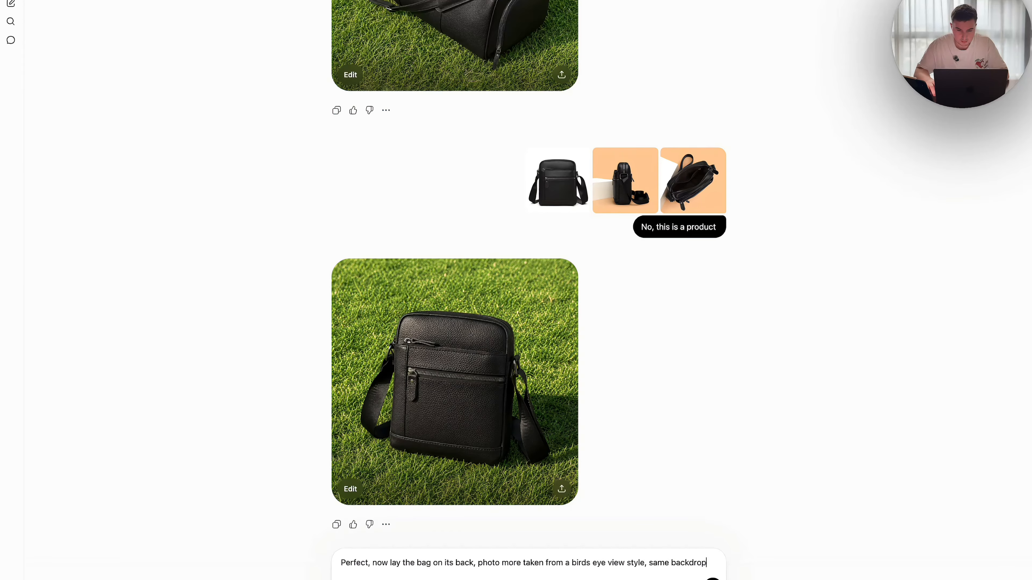
key(Return)
Compare the new bird's-eye image of the crossbody bag with the earlier upright version on grass
scroll(471, 384, up, 4)
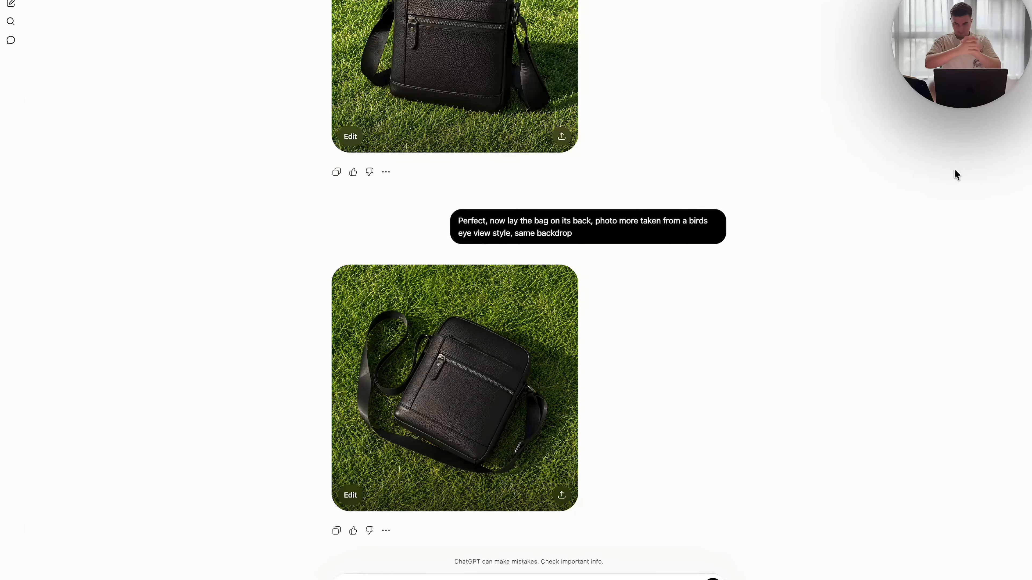
scroll(654, 402, up, 3)
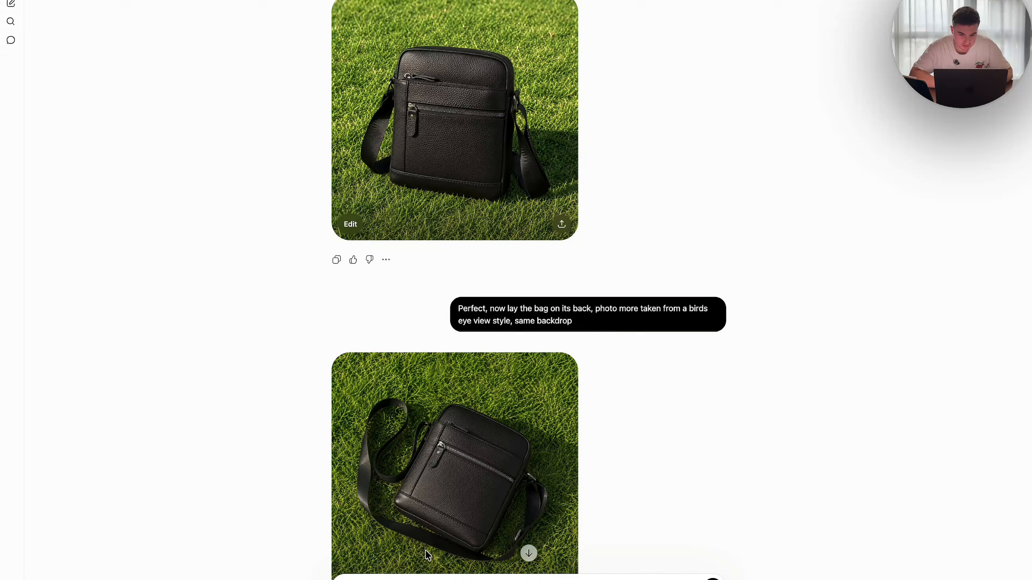
scroll(444, 414, down, 3)
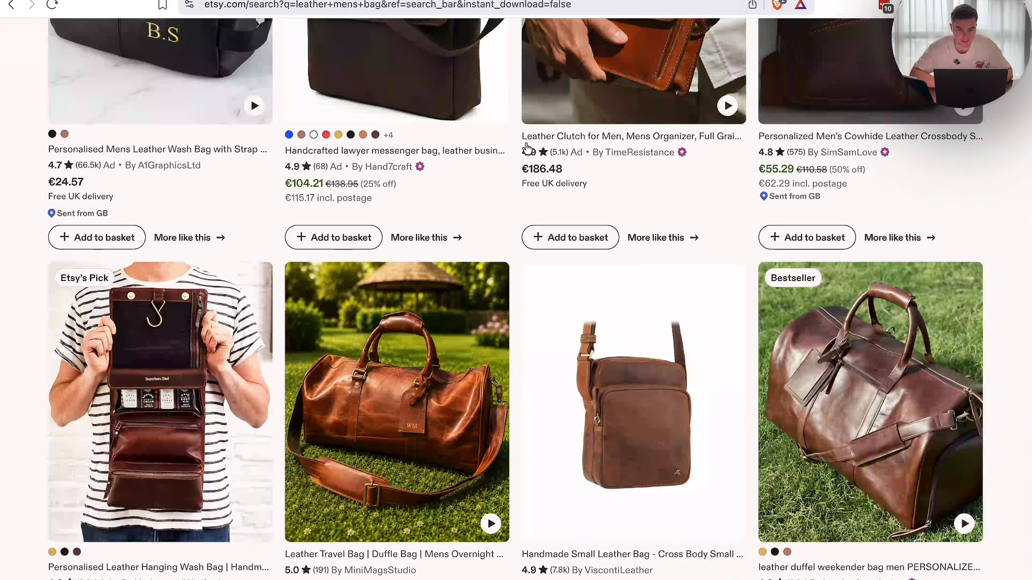
Switch back to Etsy and copy the main photo of the Personalized Lamb Leather Man Bag listing
click(527, 149)
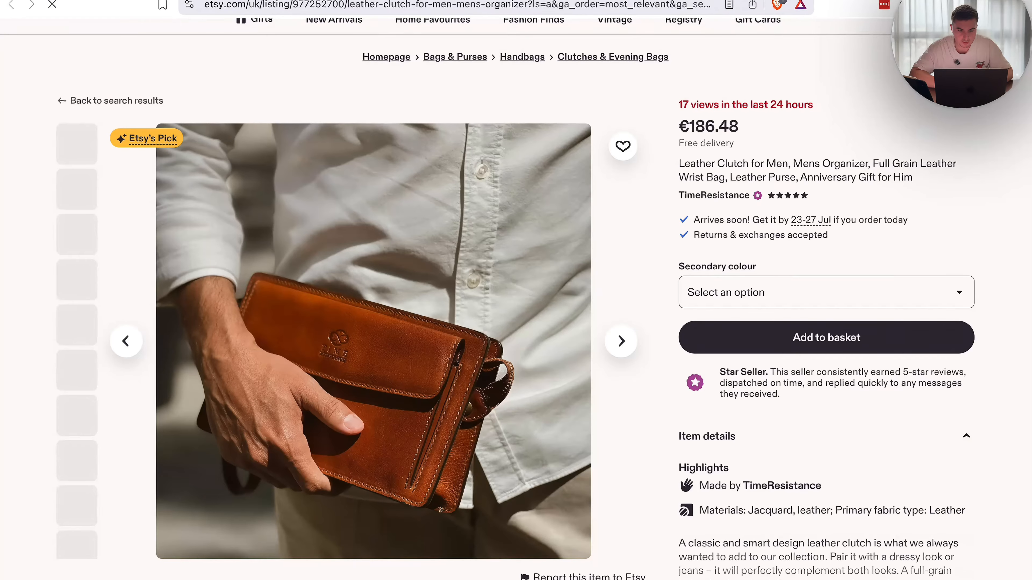
key(super+bracketleft)
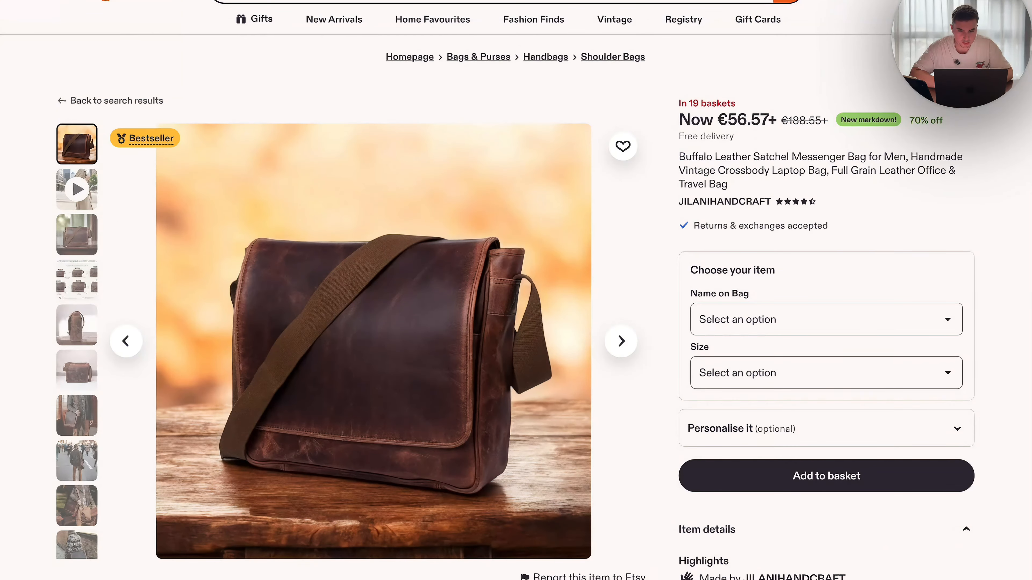
click(558, 6)
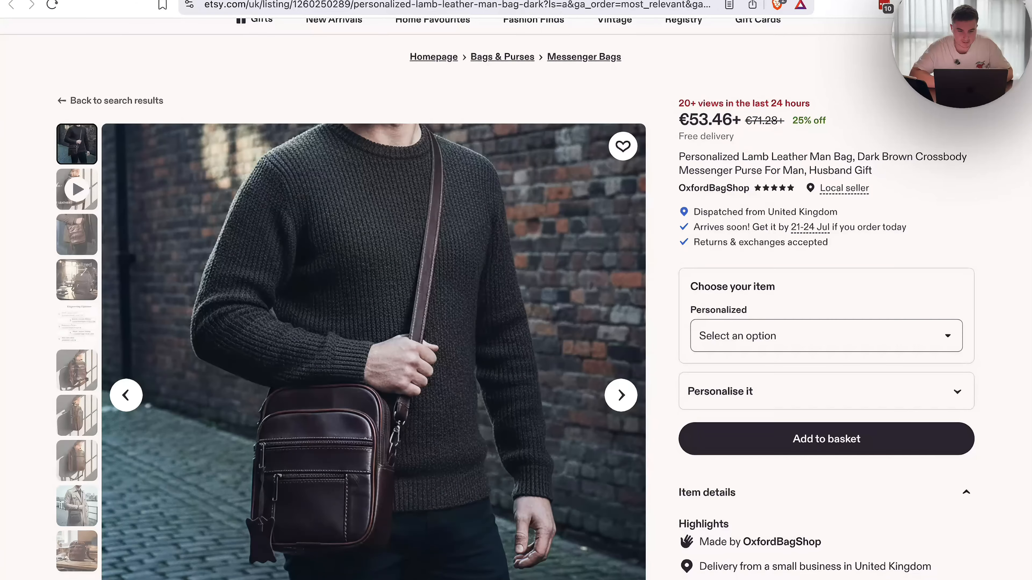
scroll(434, 322, down, 1)
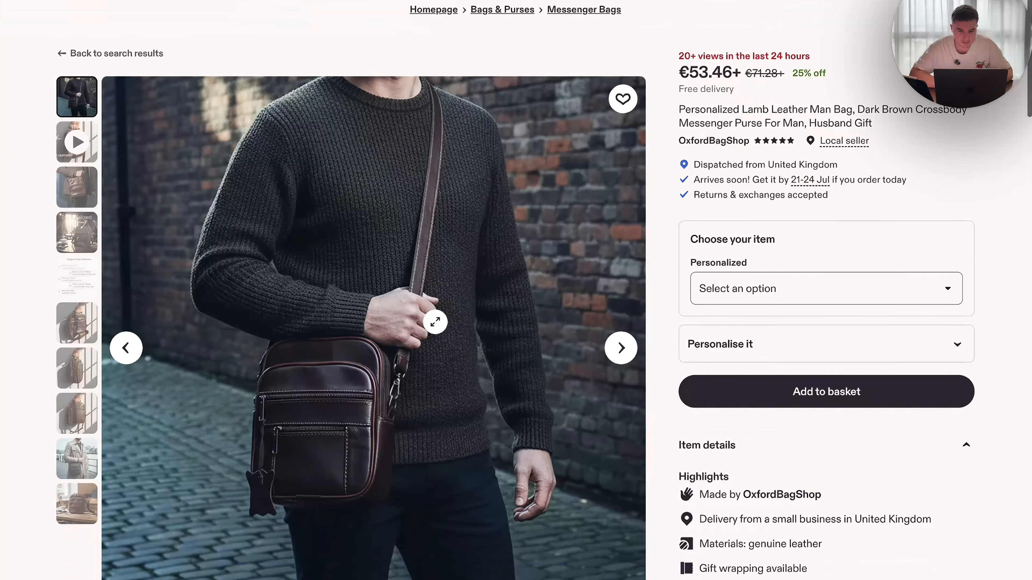
right_click(435, 322)
click(493, 364)
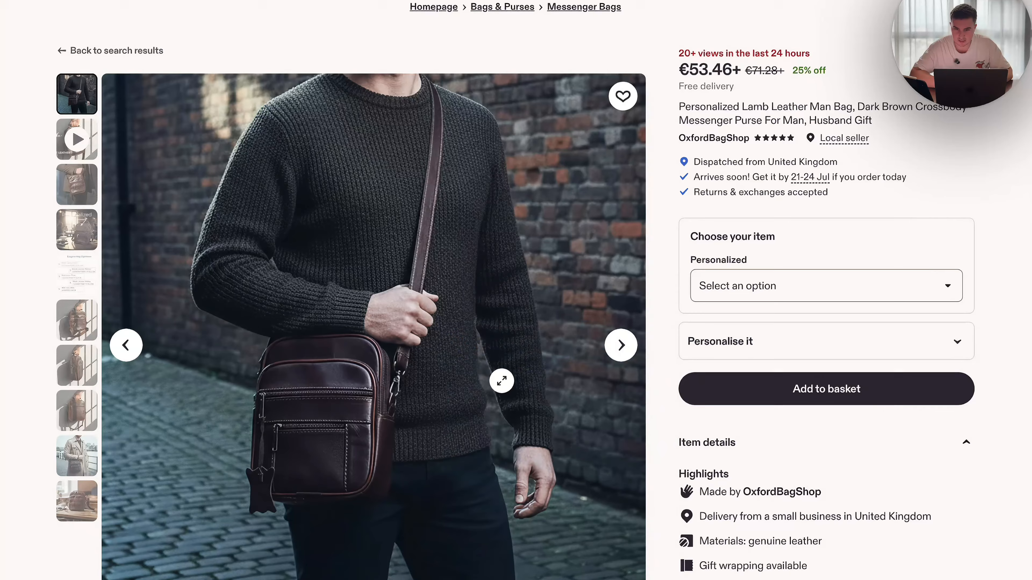
drag(681, 54, 741, 54)
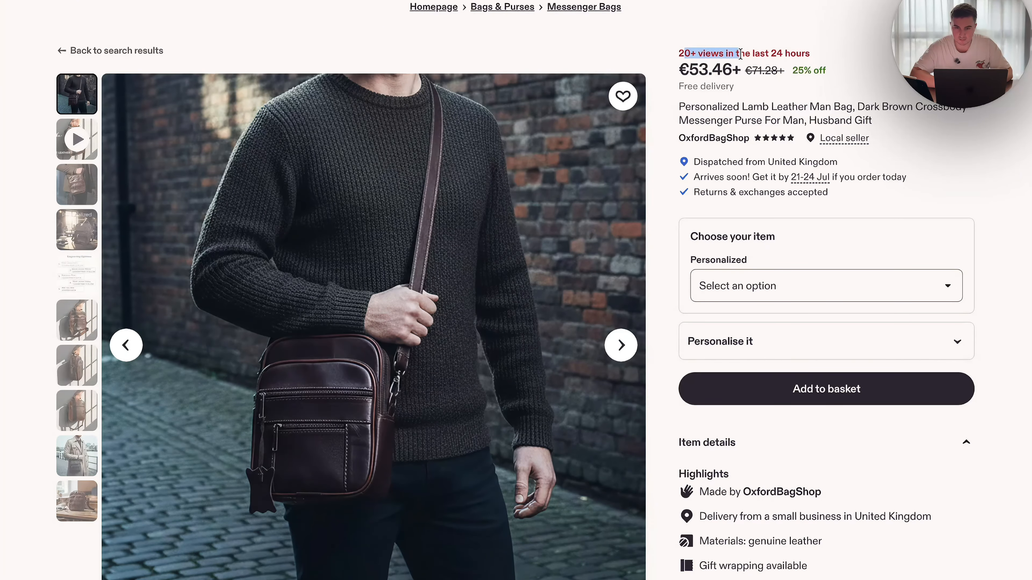
Switch to ChatGPT and attach the copied photo of the man wearing the brown leather bag as a reference image
click(741, 53)
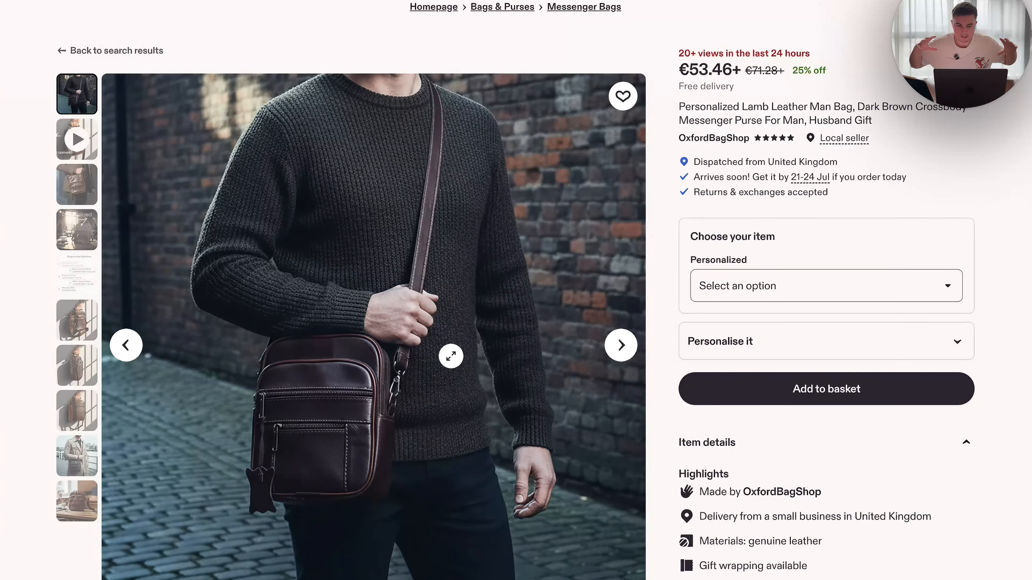
mouse_move(451, 3)
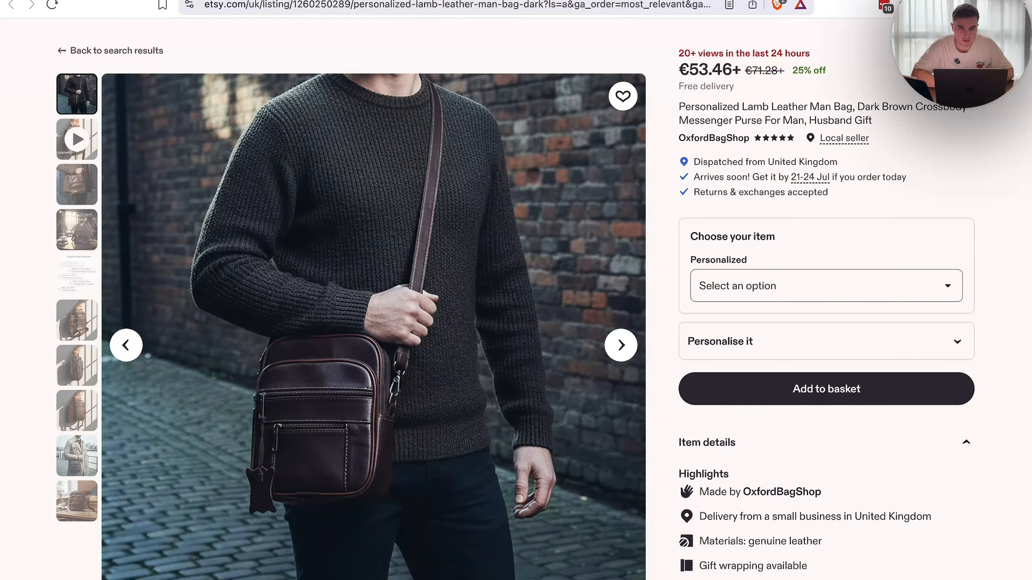
key(ctrl+Tab)
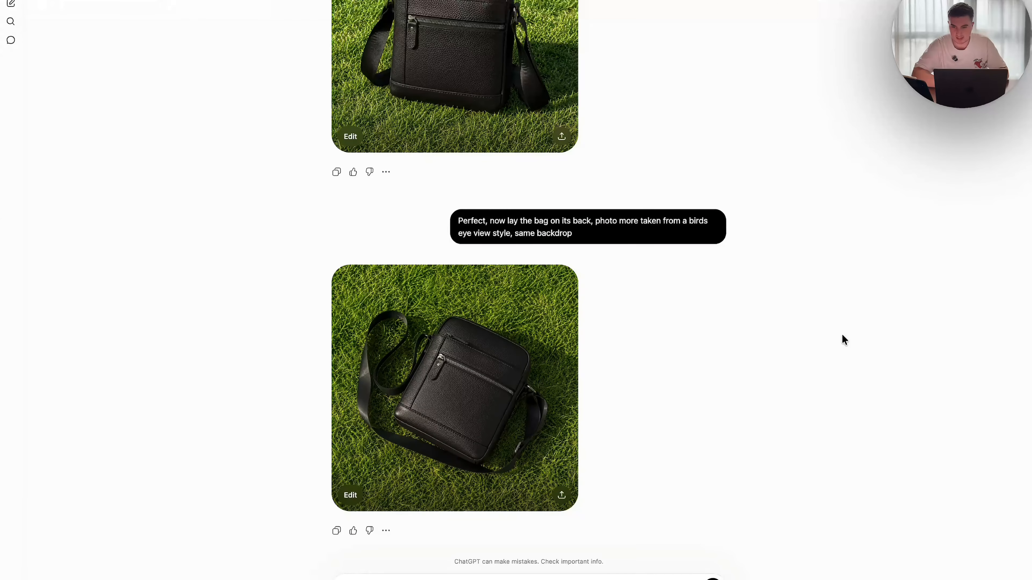
key(ctrl+v)
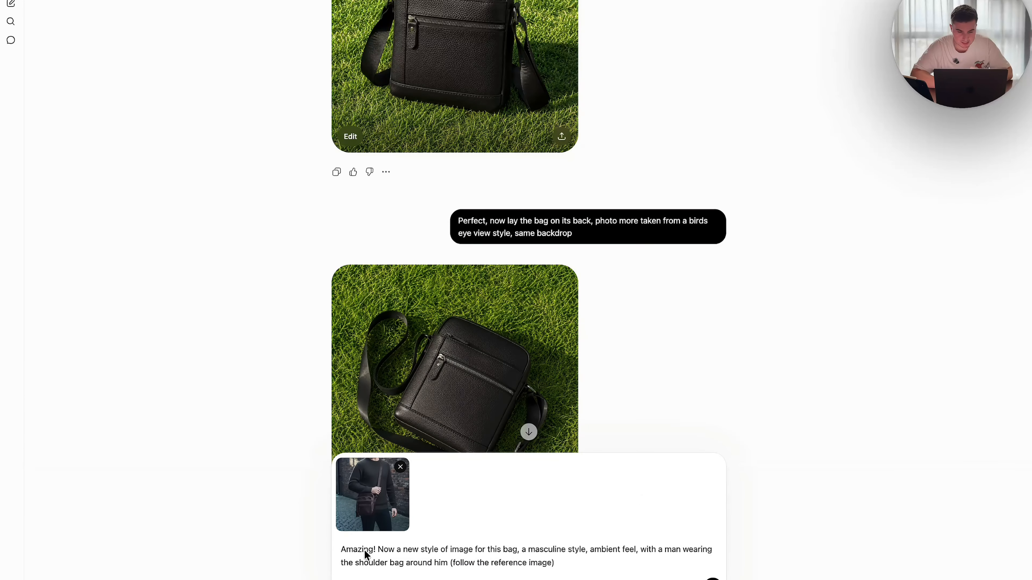
Try to generate a masculine, ambient-feel image of a man wearing the shoulder bag around him, following the reference image, and retry the request
drag(377, 549, 346, 550)
scroll(440, 352, down, 2)
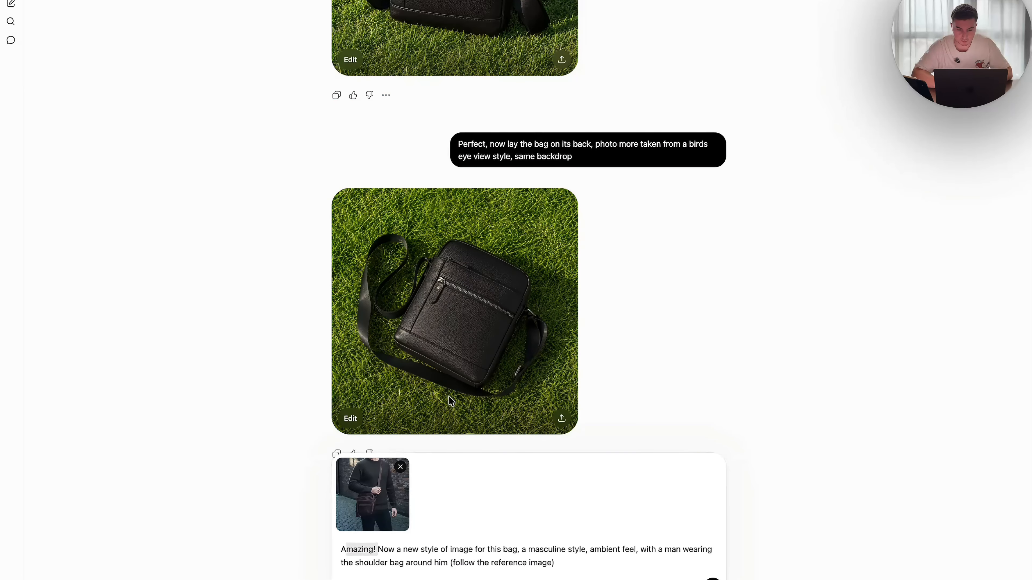
click(449, 569)
drag(379, 549, 543, 549)
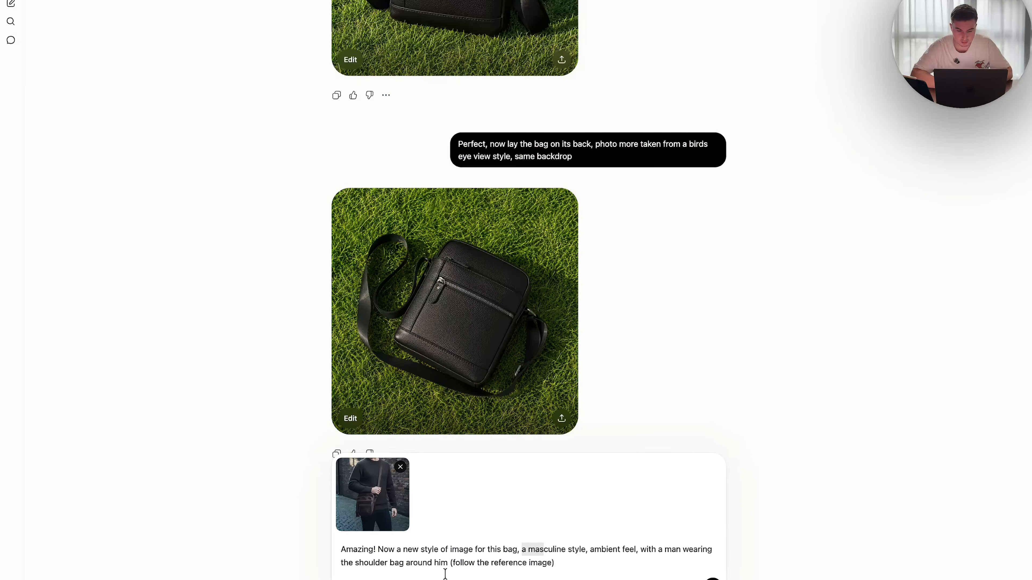
click(562, 560)
key(Return)
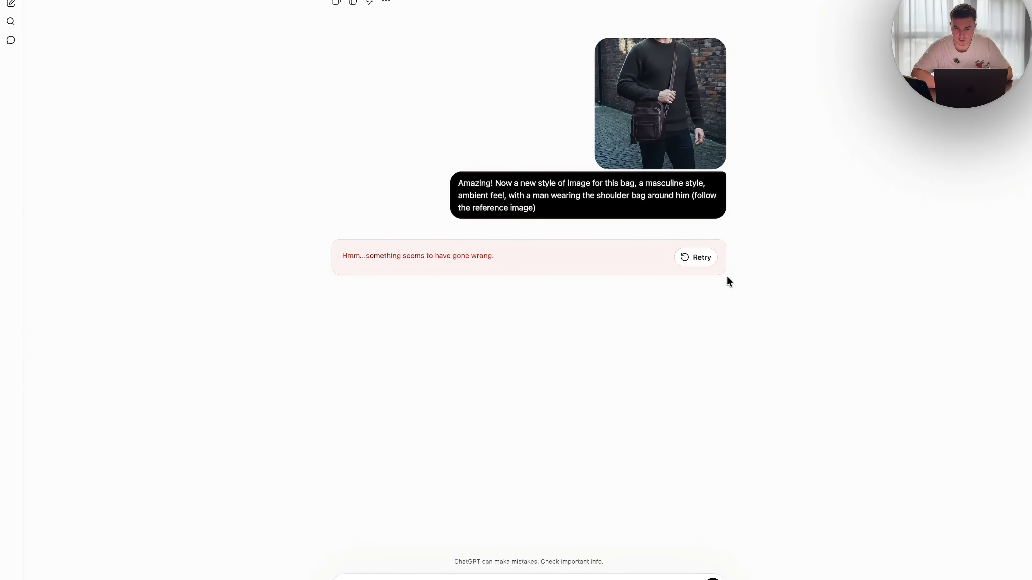
click(702, 259)
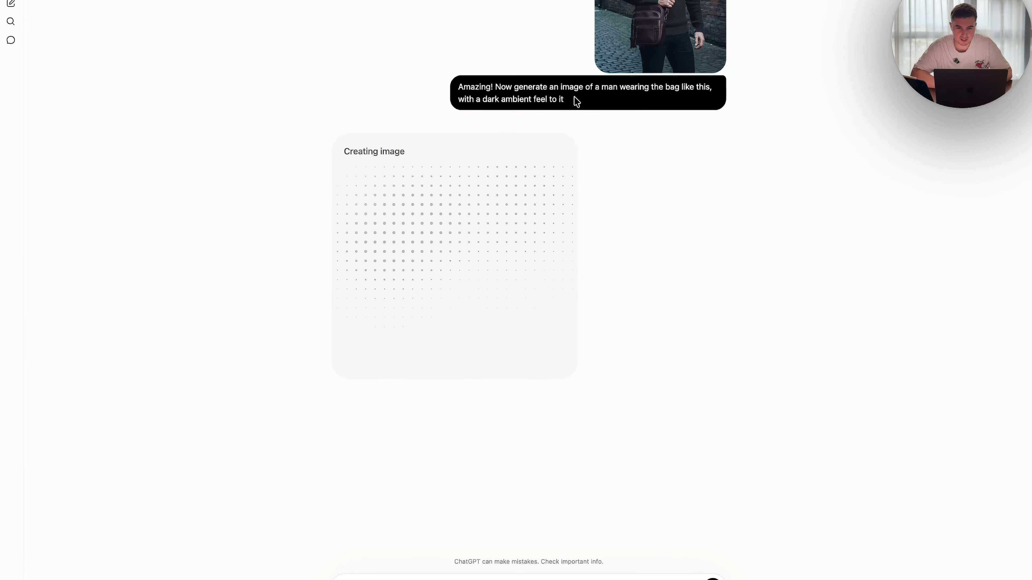
Review the prompt asking for a man wearing the bag with a dark ambient feel, together with its reference photo
drag(607, 87, 670, 88)
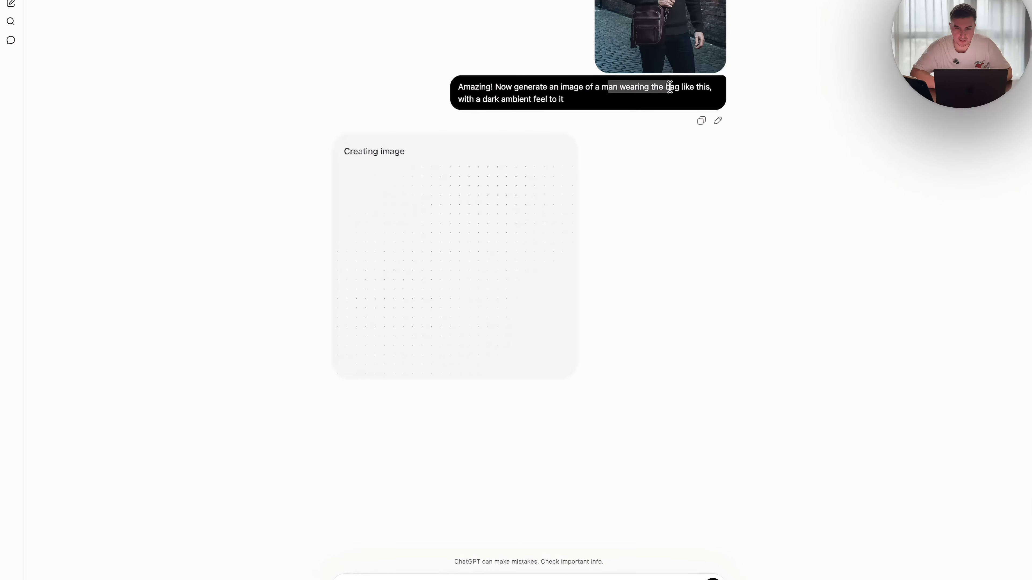
scroll(600, 91, up, 2)
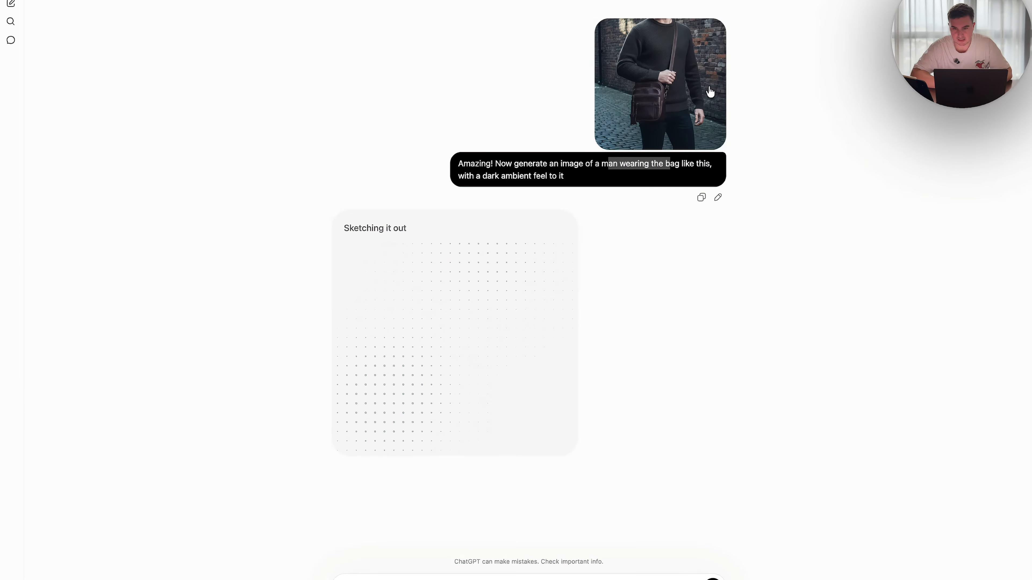
drag(479, 178, 564, 177)
click(564, 177)
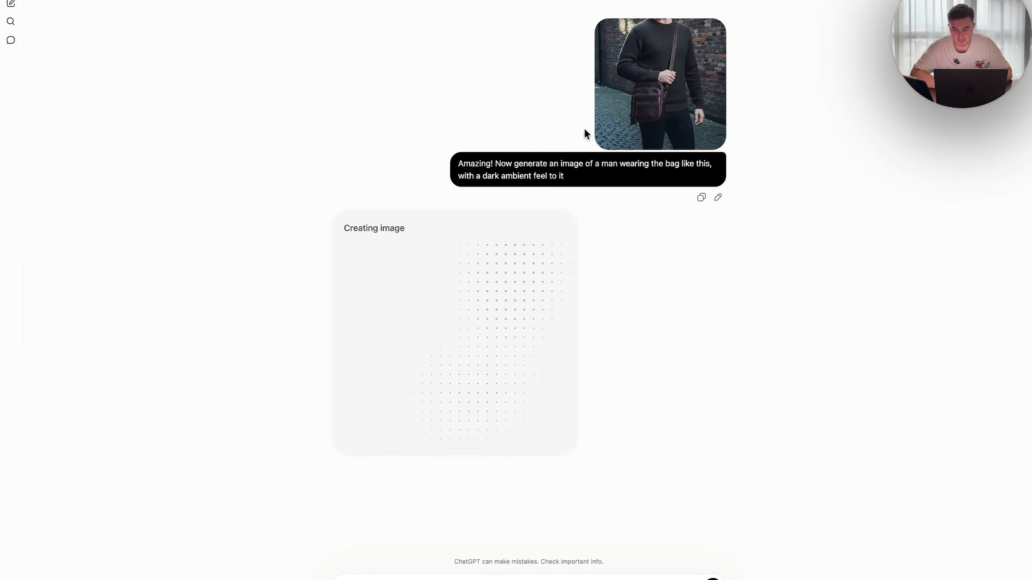
scroll(612, 271, down, 1)
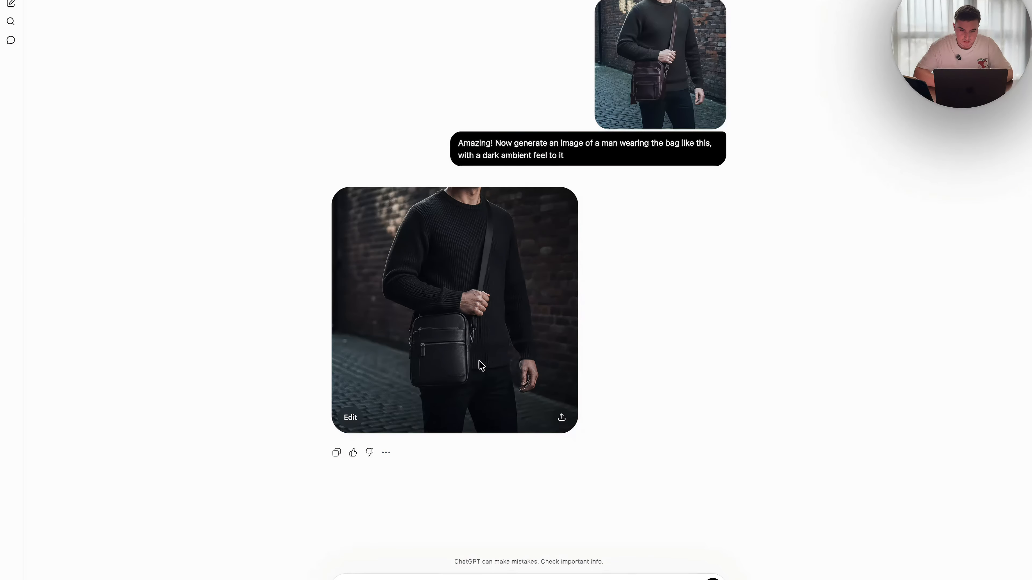
View the generated dark image of the man wearing the bag at full size and compare it with the earlier grass images
click(482, 326)
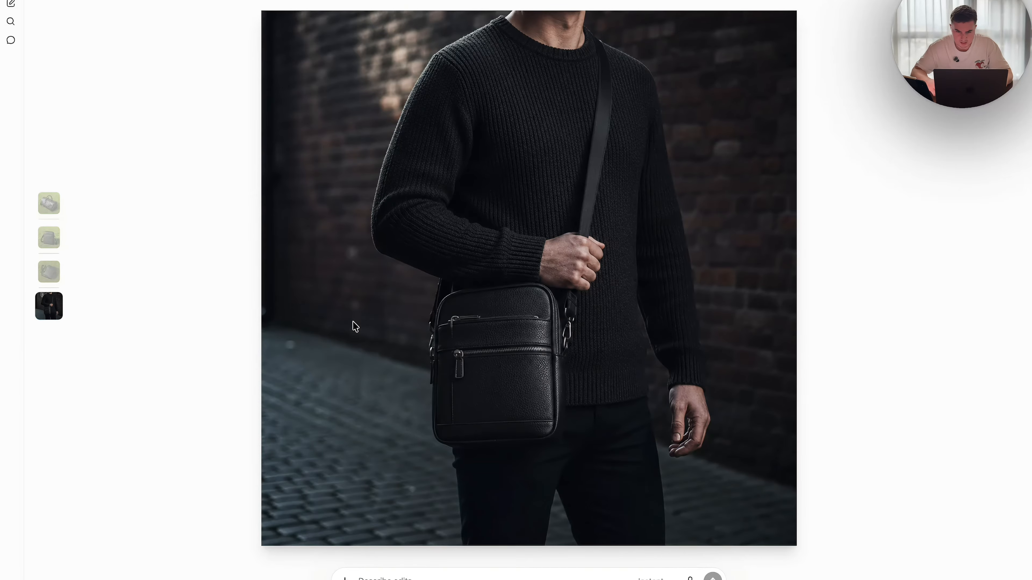
key(Up)
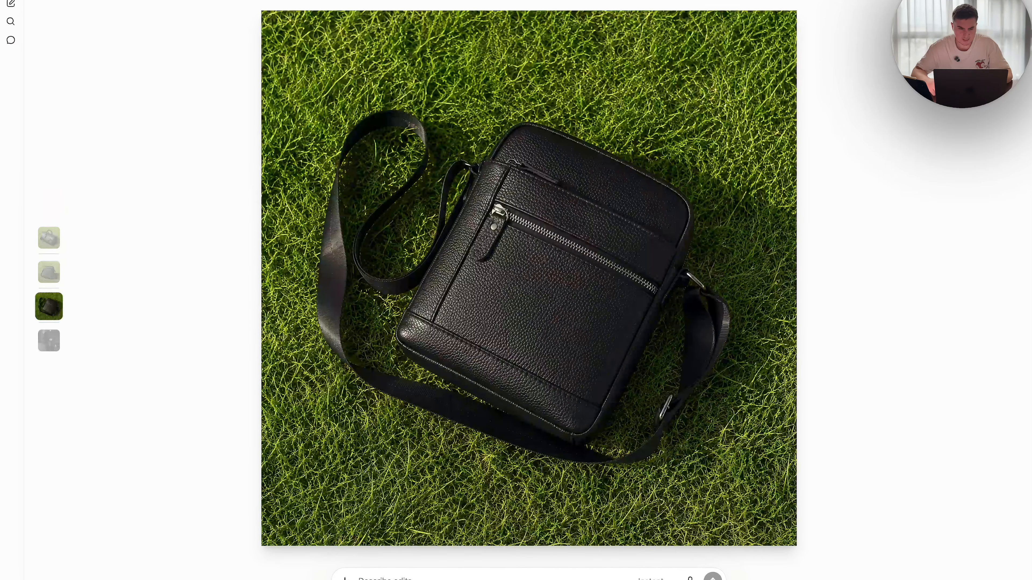
key(Down)
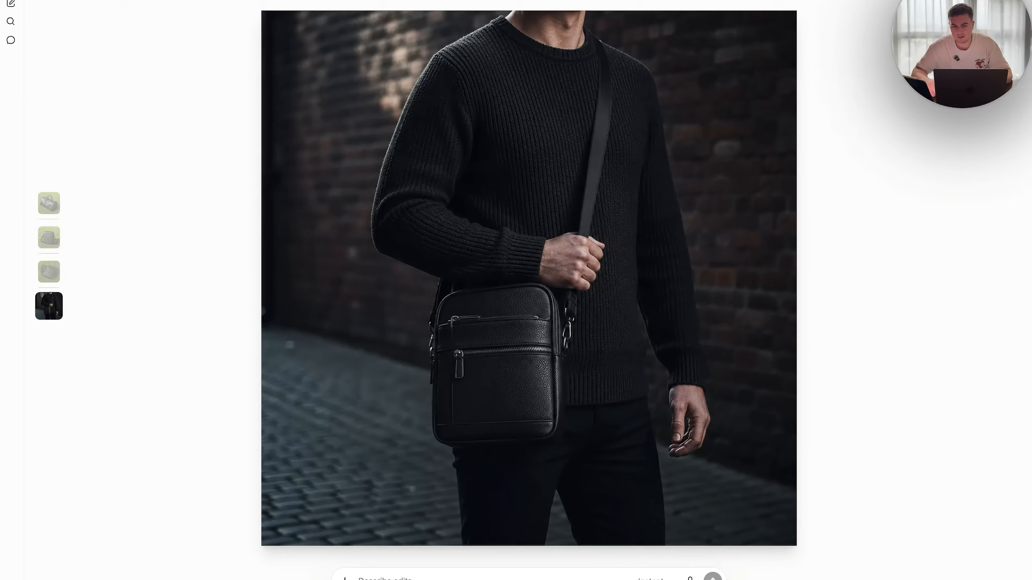
key(Up)
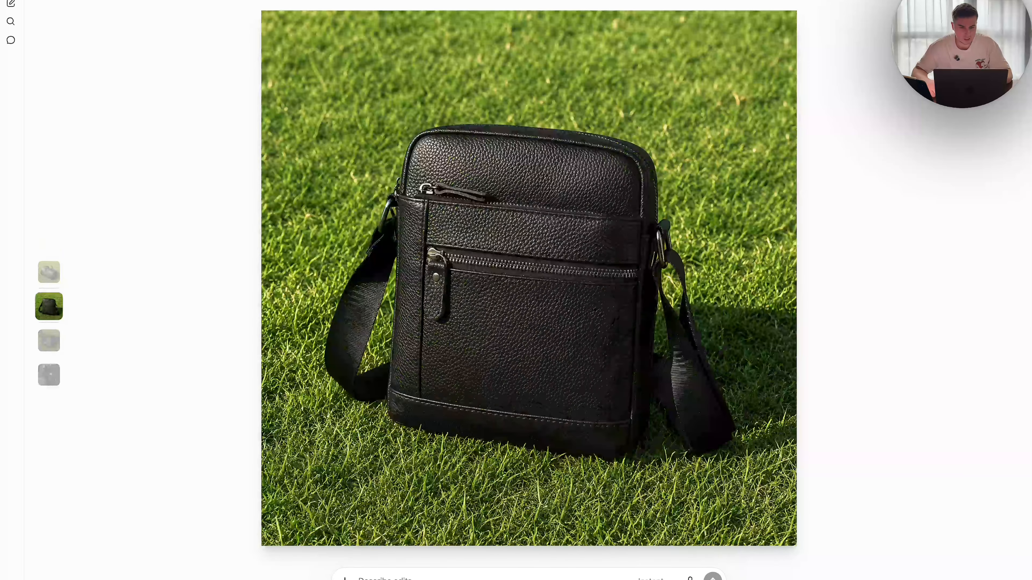
key(Down)
key(Up)
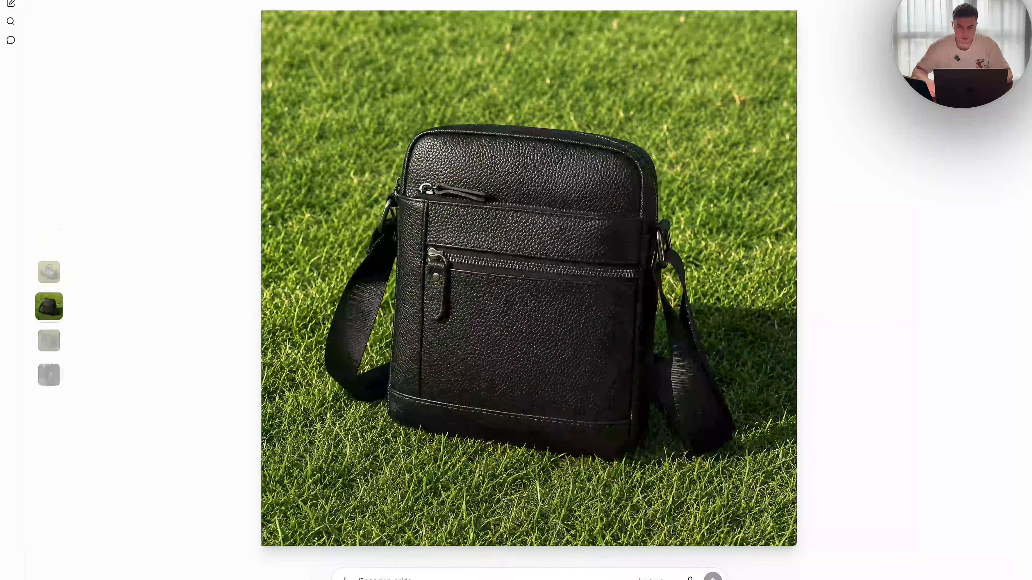
key(Down)
key(Up)
key(Down)
key(Down)
key(Up)
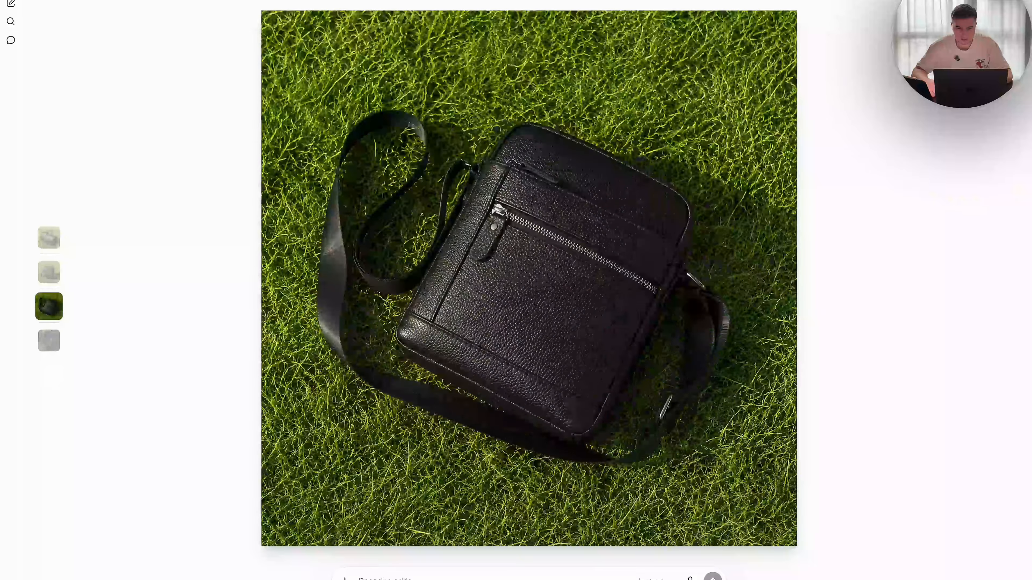
key(Down)
key(Up)
key(Up)
key(Down)
key(Down)
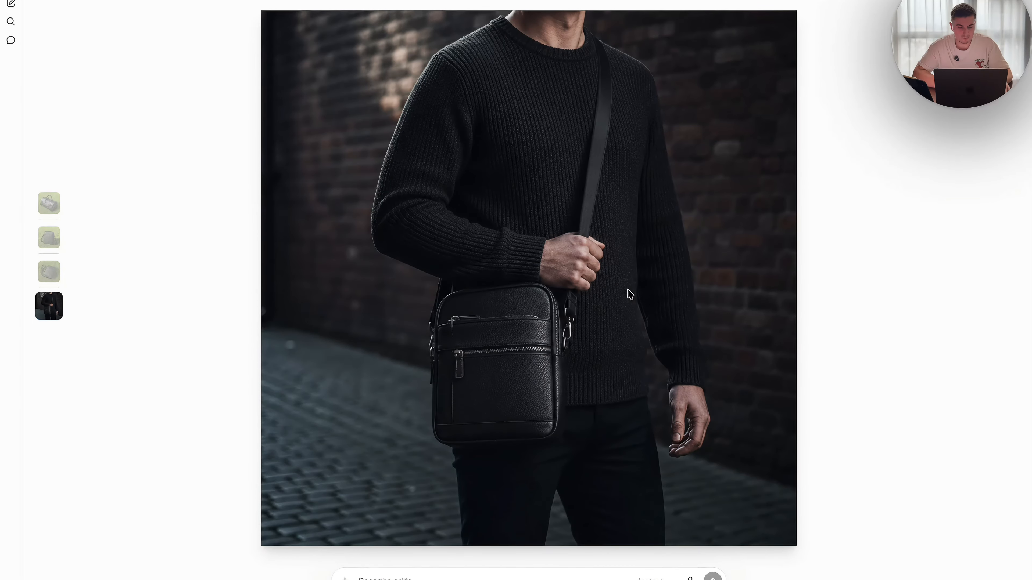
key(Escape)
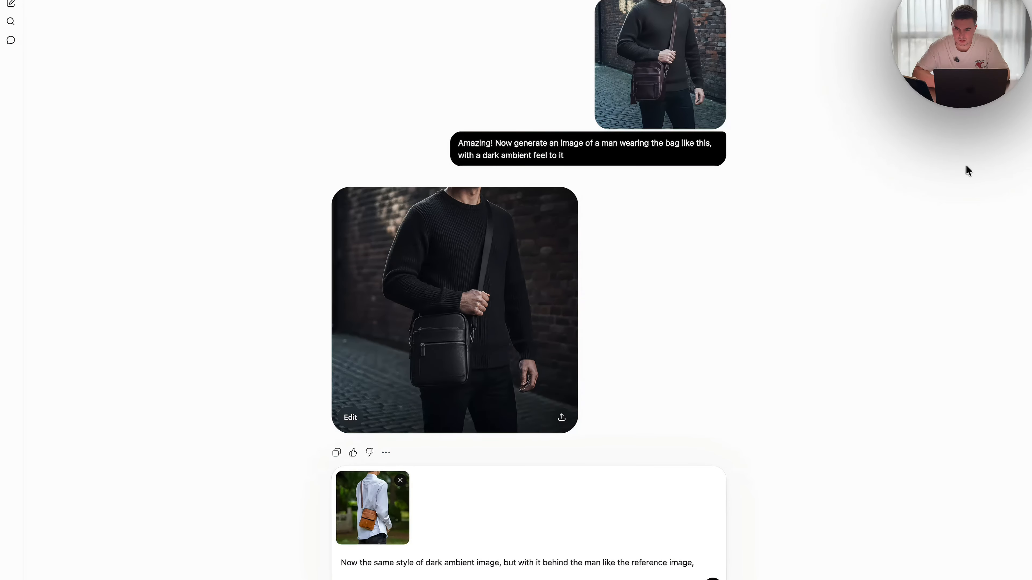
Enlarge the attached reference photo of the man carrying the tan bag behind him
click(381, 524)
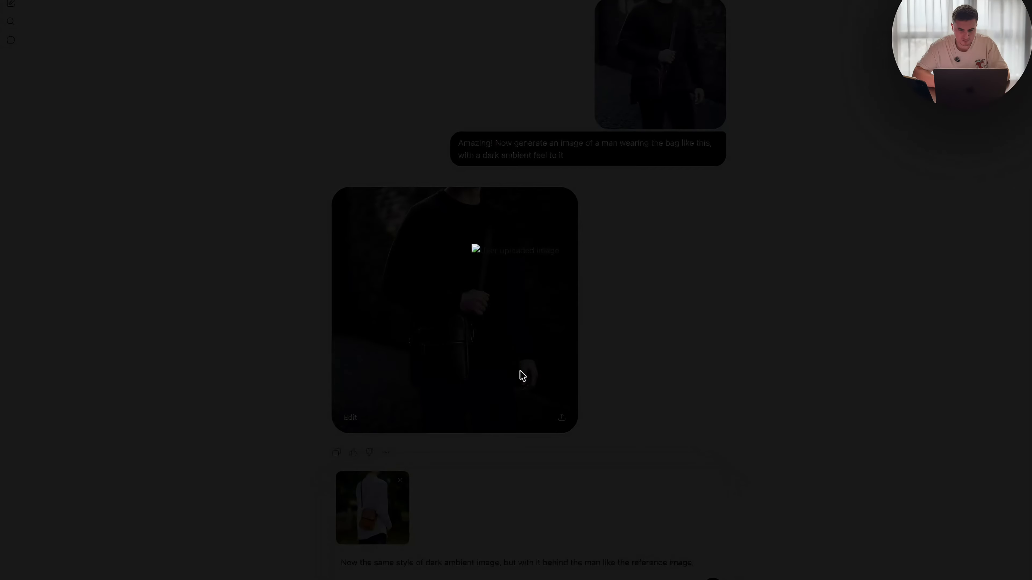